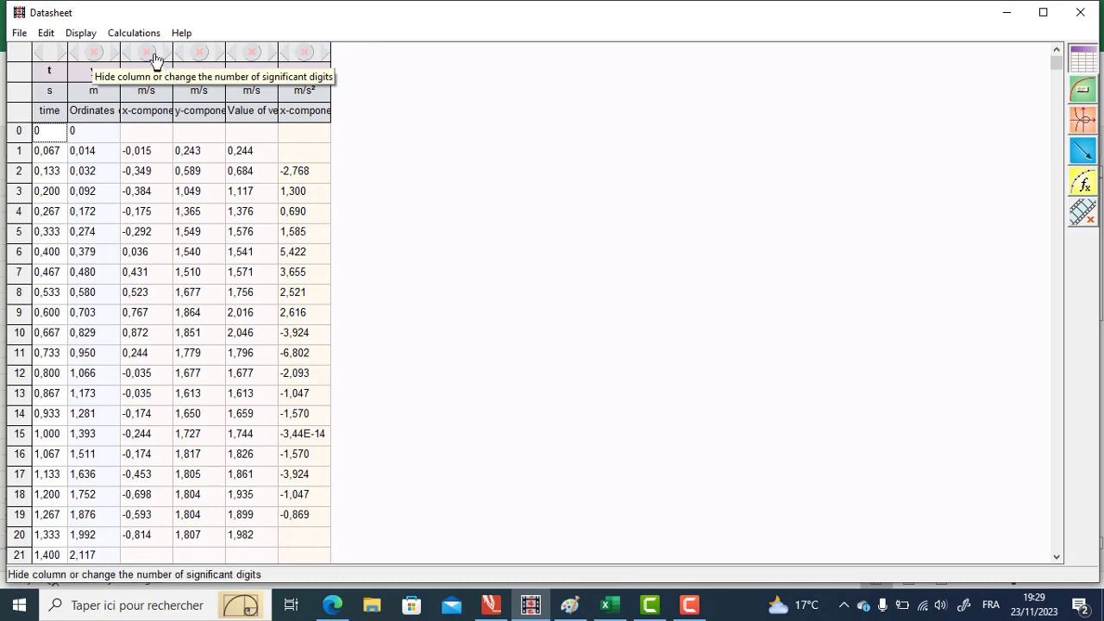
# Hide the vx, v and ax columns in the datasheet and show the applications available for copying the table out
pyautogui.click(147, 52)
pyautogui.click(197, 54)
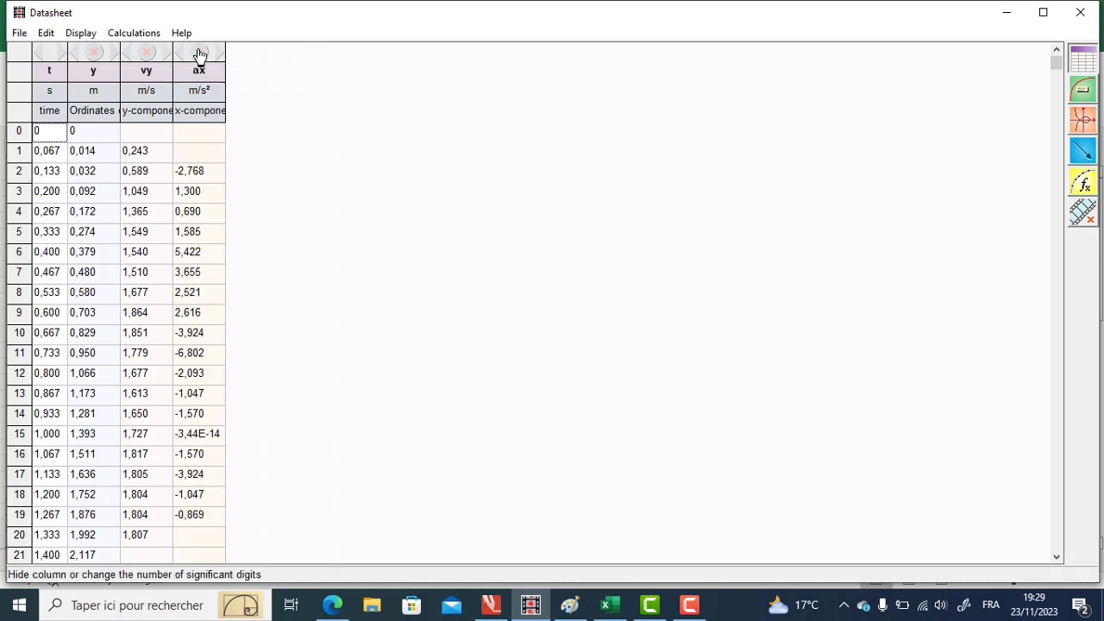
pyautogui.click(204, 55)
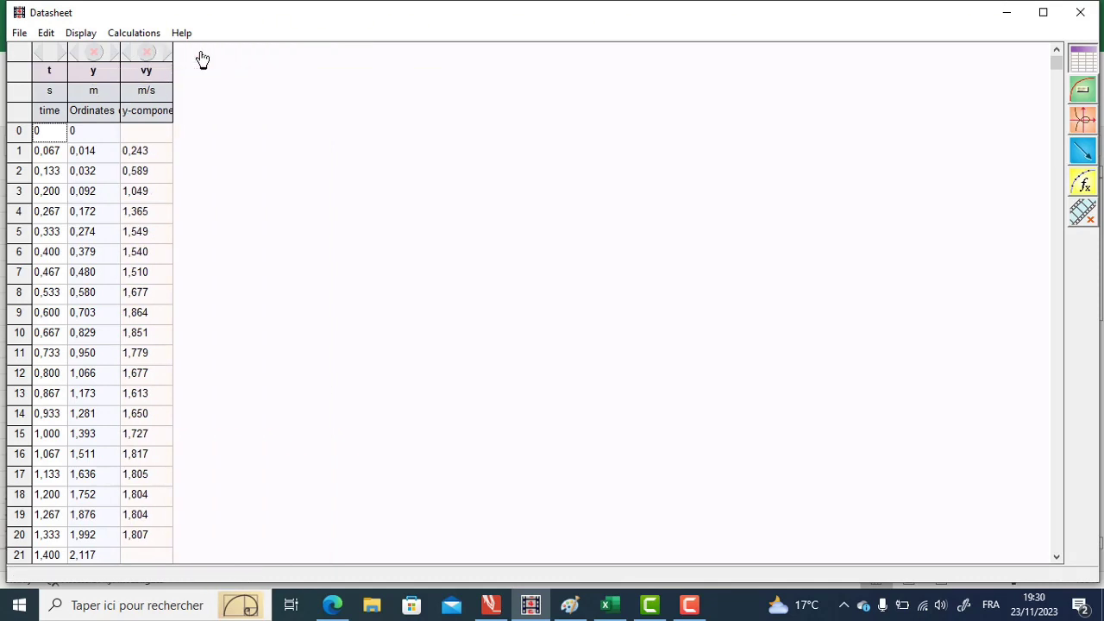
pyautogui.click(46, 33)
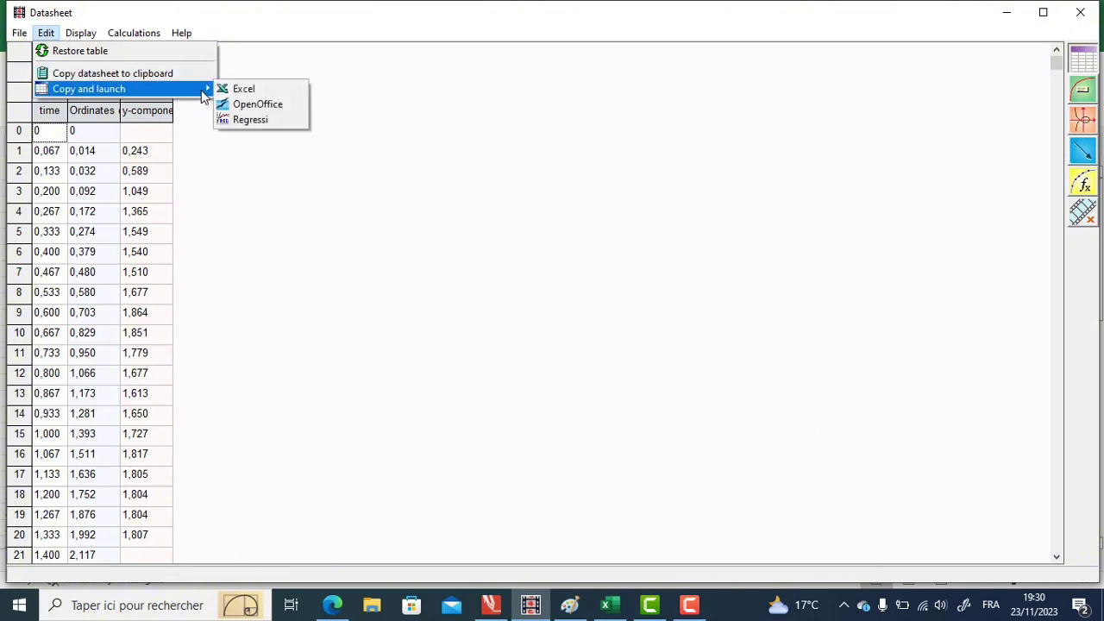
# Compare the Excel velocity table and chart with the full video-tracking datasheet and the tracked points, closing the datasheet and returning to Excel
pyautogui.click(608, 609)
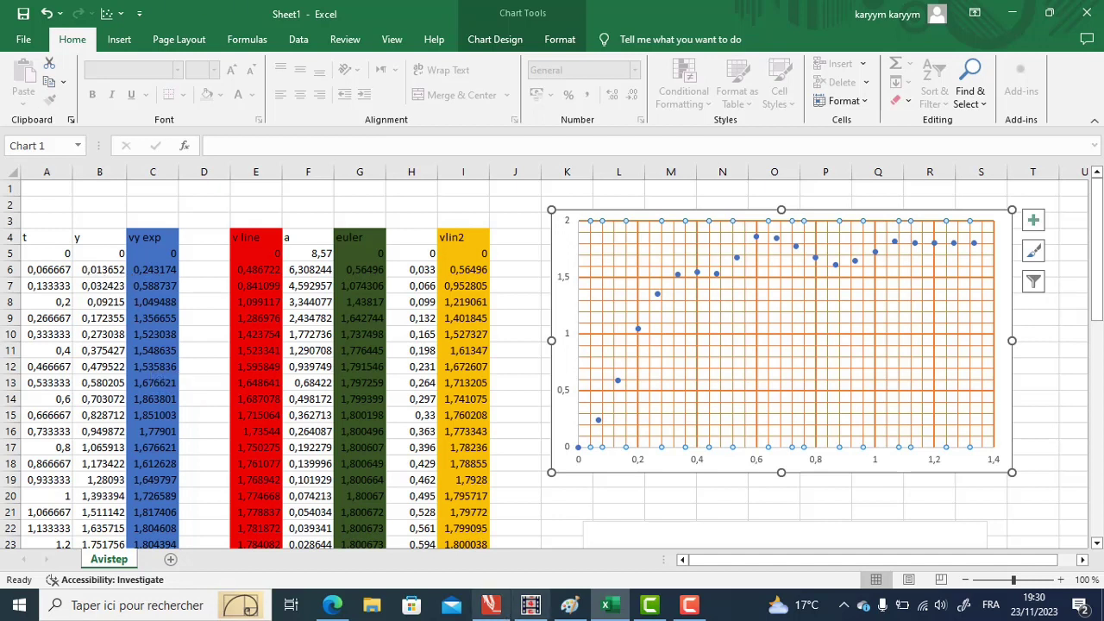
pyautogui.click(531, 607)
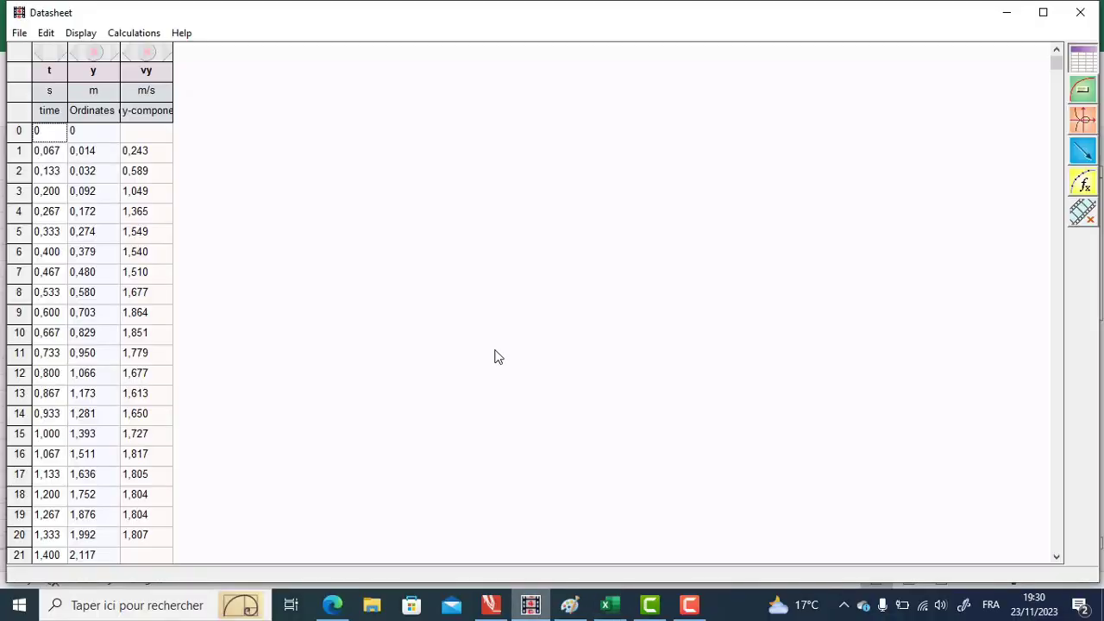
pyautogui.click(1079, 12)
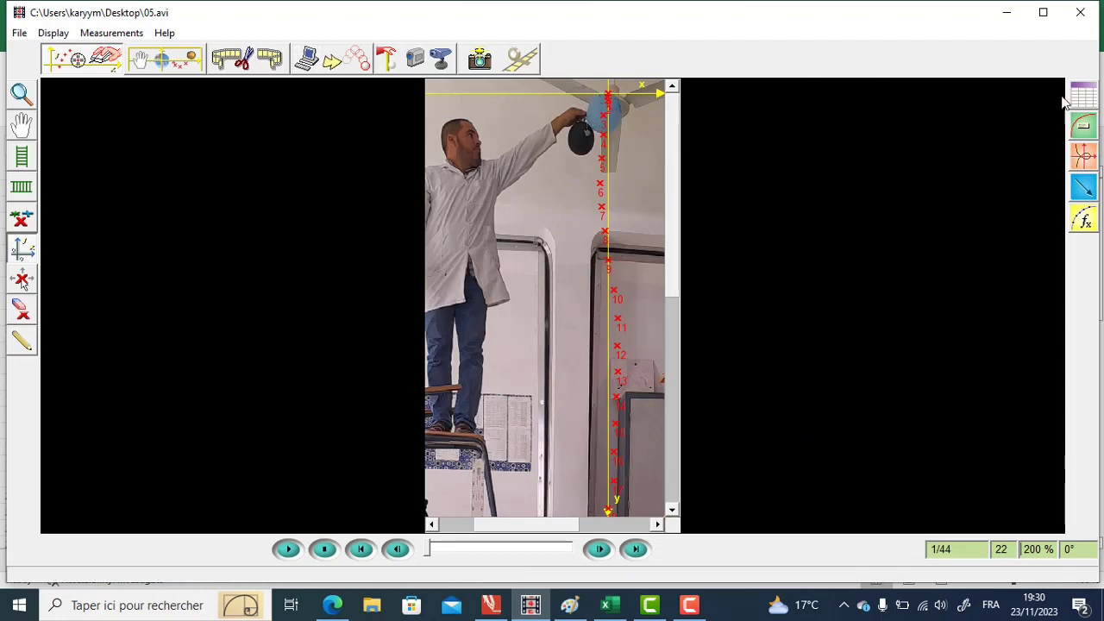
pyautogui.click(1082, 95)
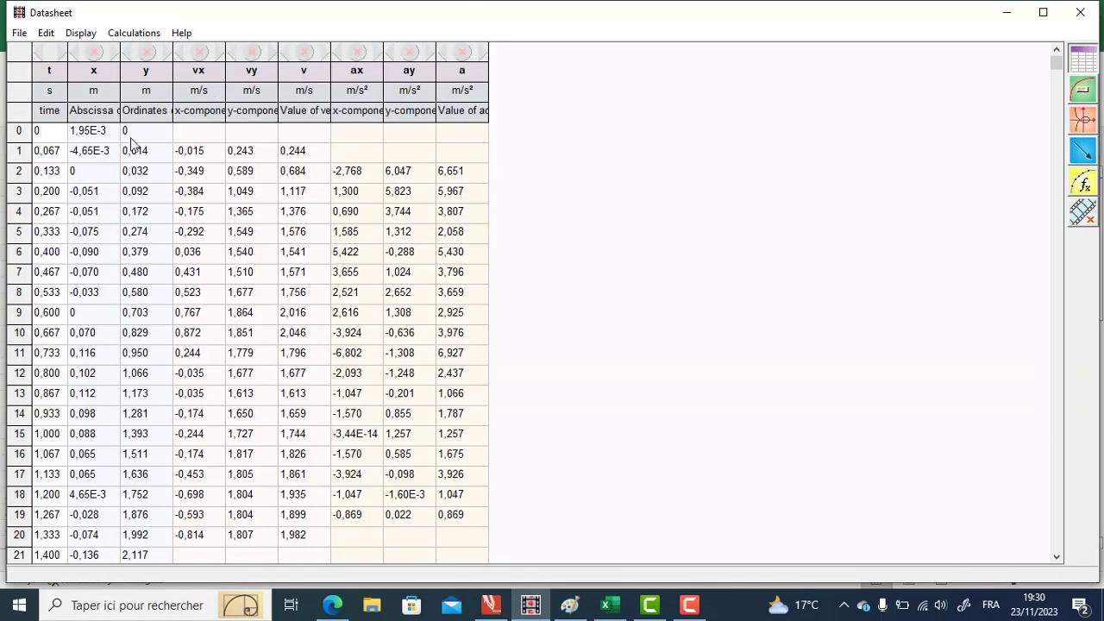
pyautogui.click(1077, 17)
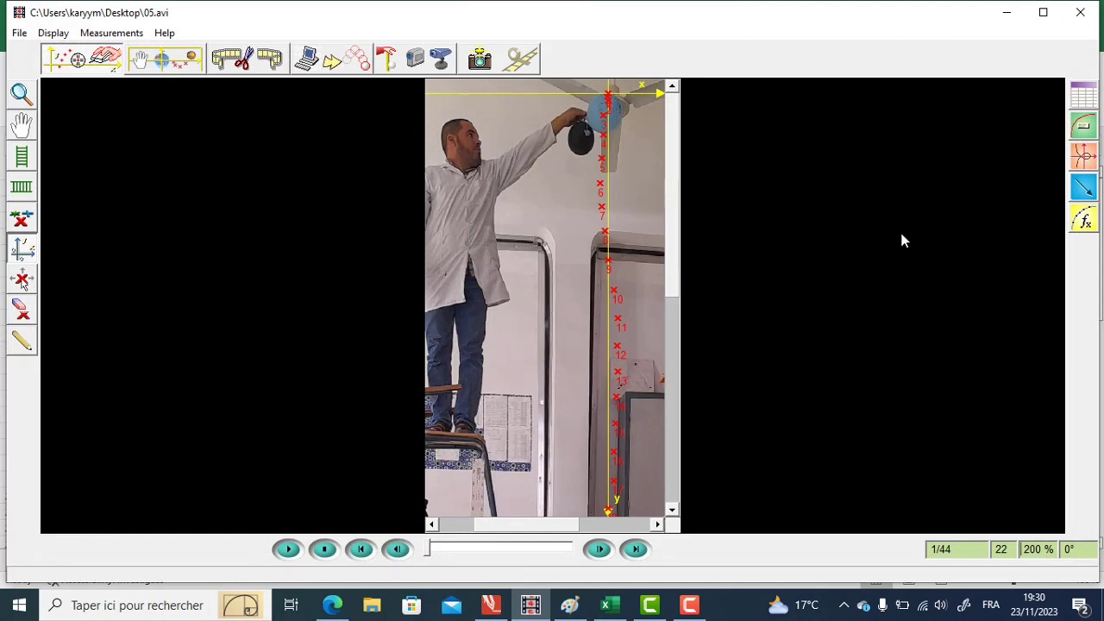
pyautogui.click(605, 605)
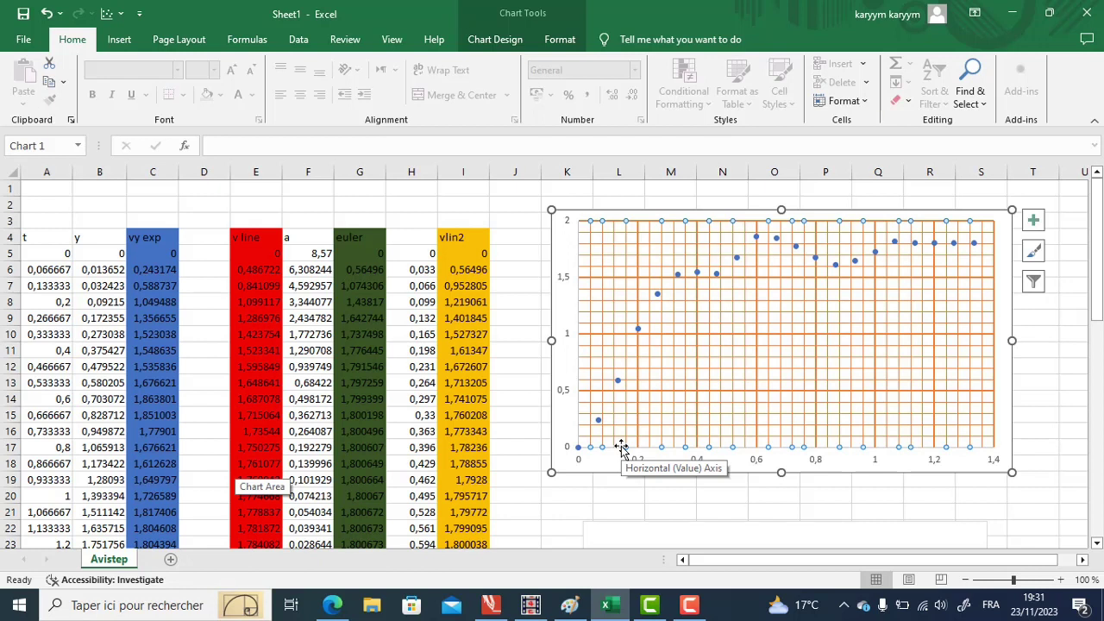
# Switch to PDF Annotator and read the low-speed derivation from the first page to the circled v(t) solution on page 2
pyautogui.click(490, 607)
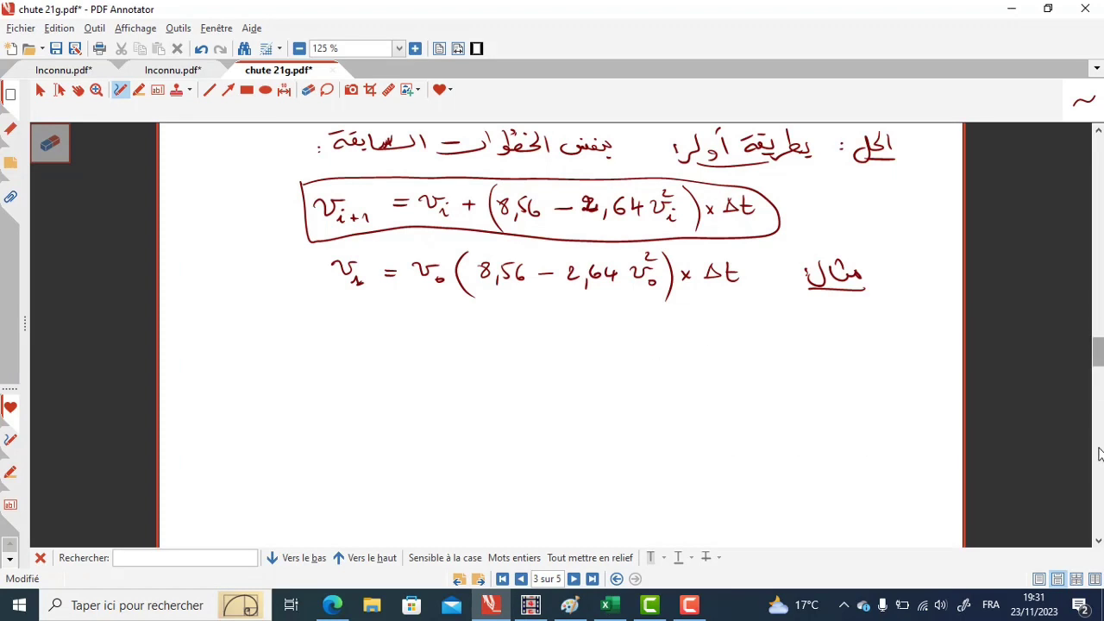
pyautogui.moveTo(1097, 349); pyautogui.dragTo(1098, 155)
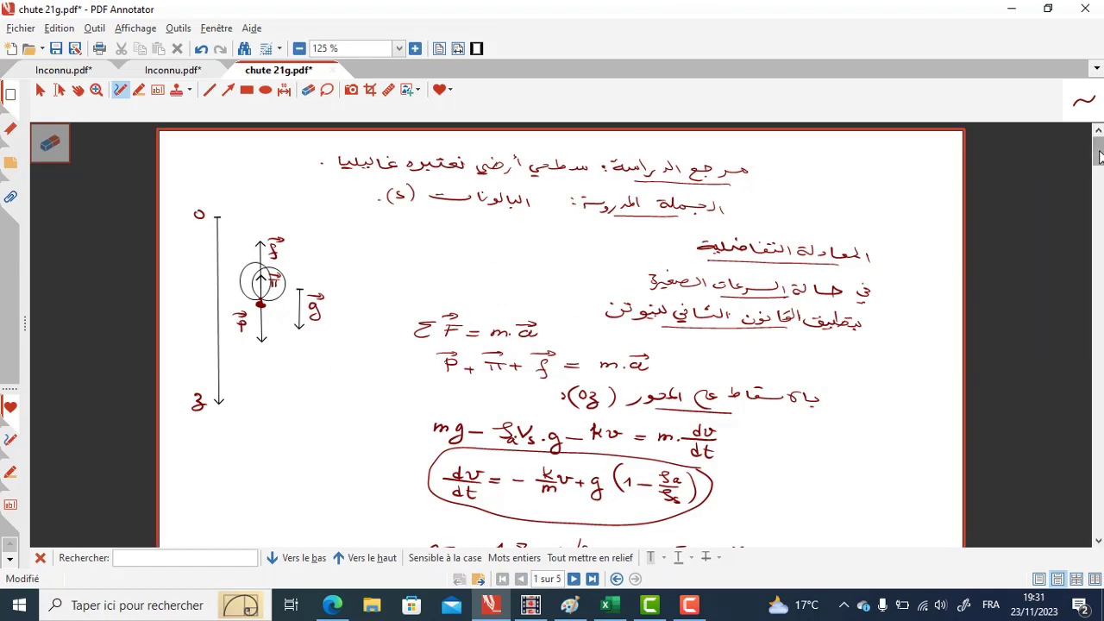
pyautogui.moveTo(1098, 155); pyautogui.dragTo(1098, 182)
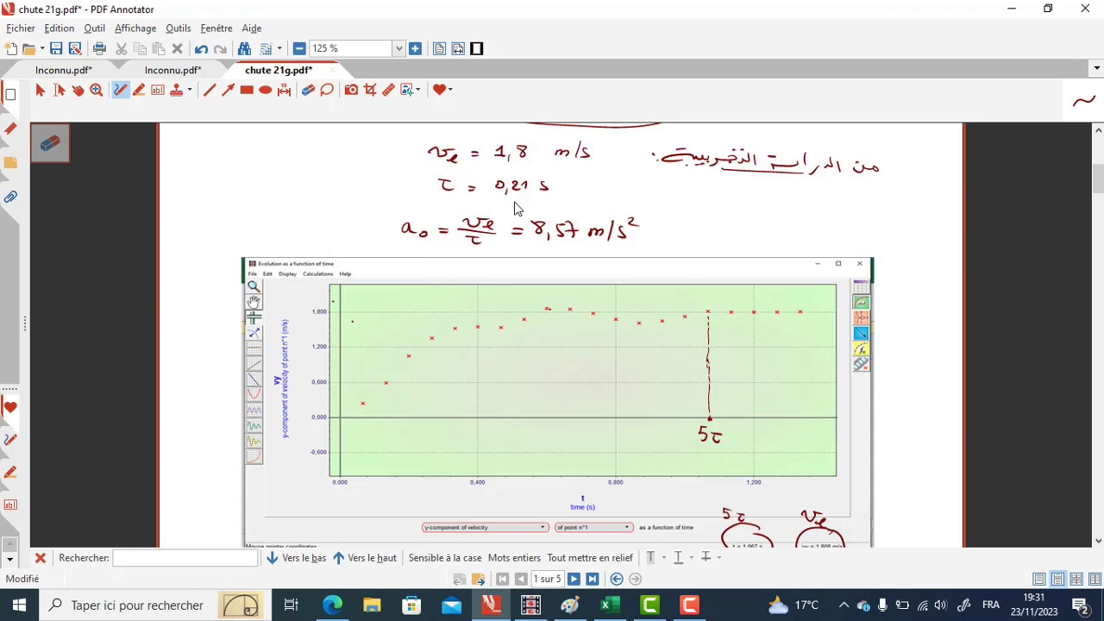
pyautogui.moveTo(1096, 189)
pyautogui.mouseDown()
pyautogui.moveTo(1097, 210)
pyautogui.moveTo(1098, 192)
pyautogui.mouseUp()
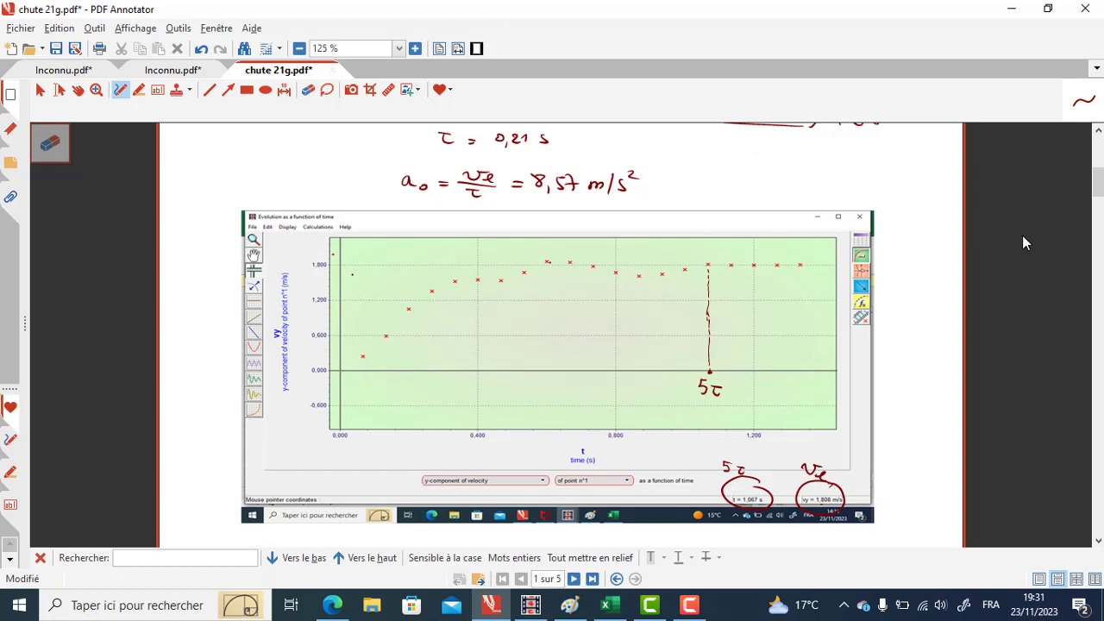
pyautogui.moveTo(1097, 183); pyautogui.dragTo(1098, 210)
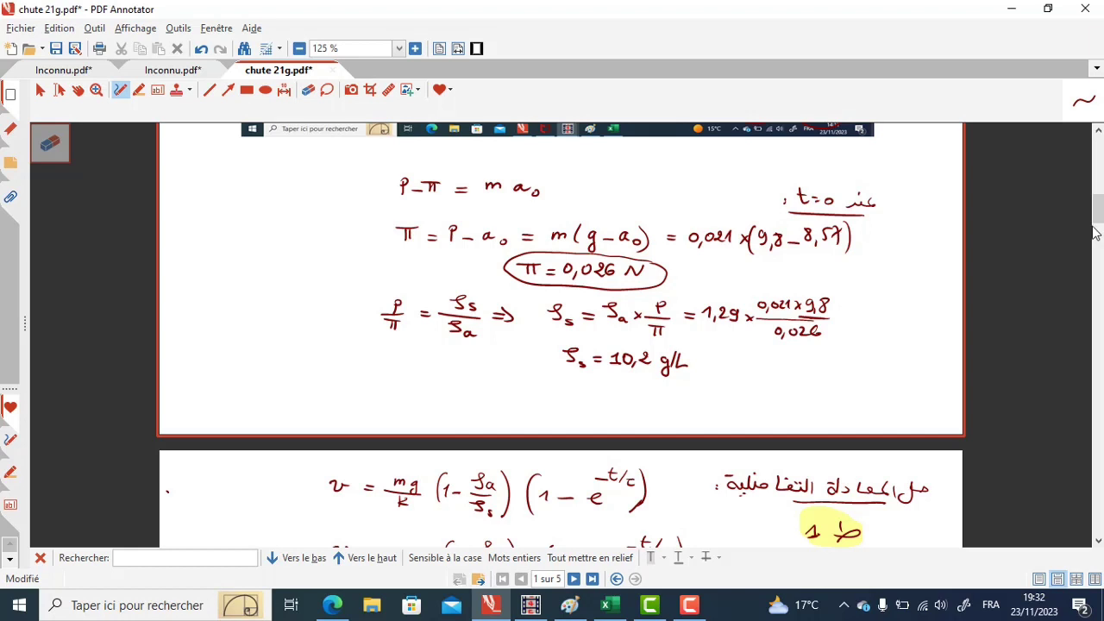
pyautogui.moveTo(1097, 219); pyautogui.dragTo(1098, 241)
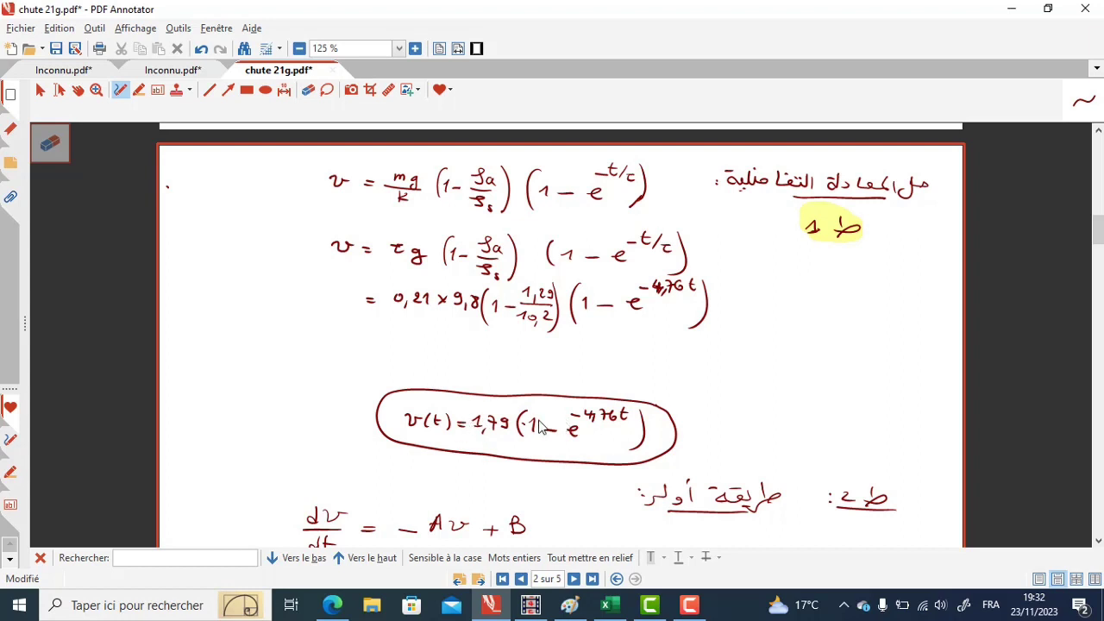
# Switch to Excel and examine the formula in cell E5, the first value of the v line column
pyautogui.click(607, 606)
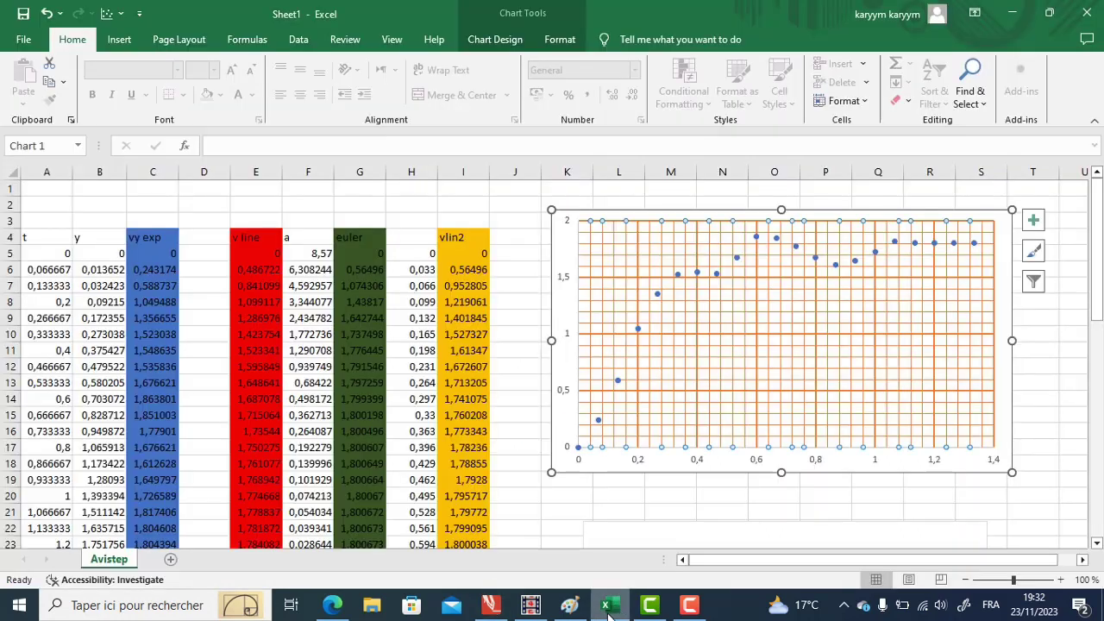
pyautogui.click(249, 239)
pyautogui.click(248, 252)
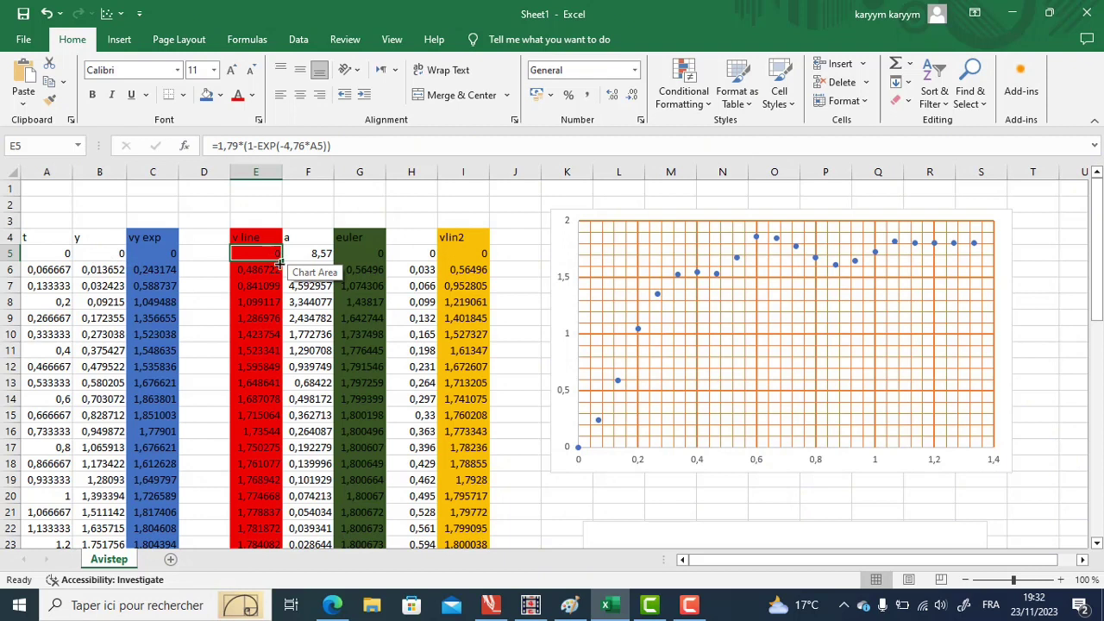
# Show the vlin series on the velocity chart through its data source settings
pyautogui.rightClick(691, 385)
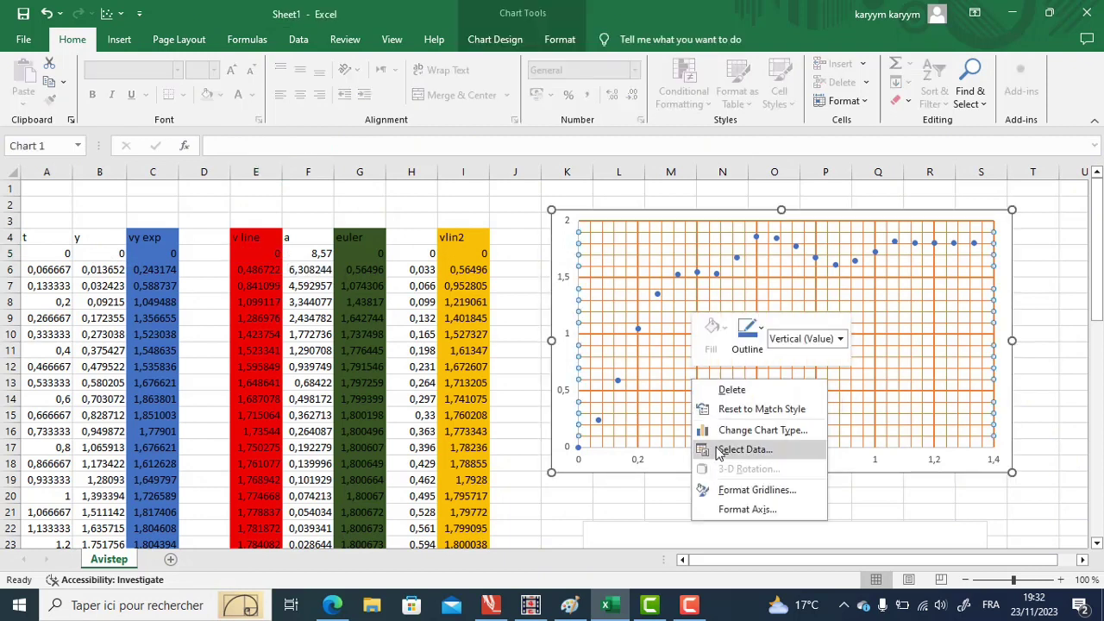
pyautogui.click(731, 449)
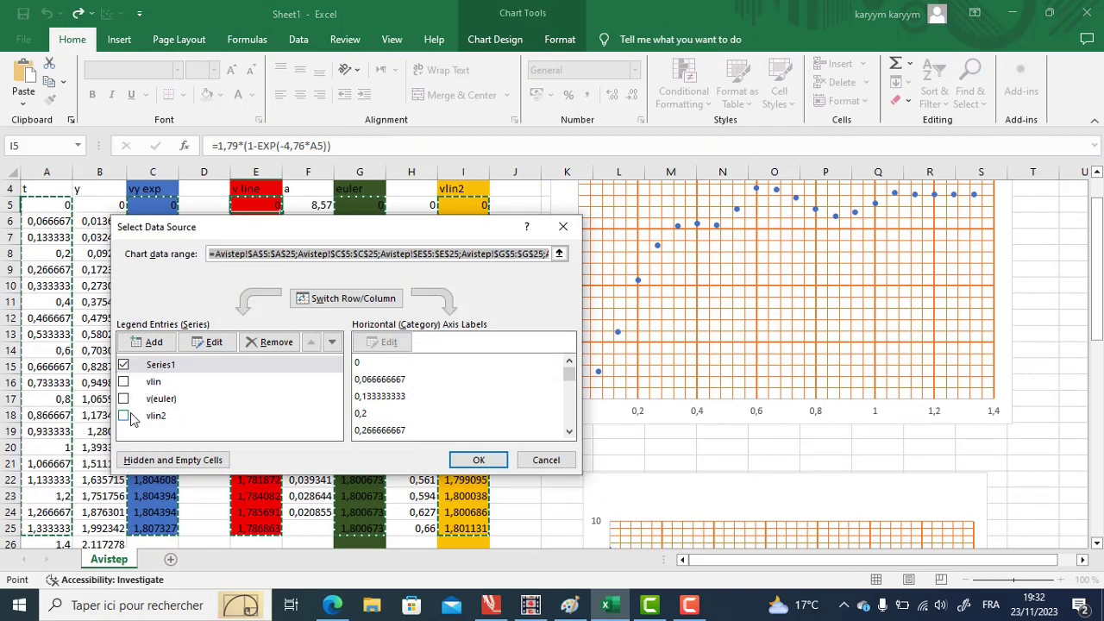
pyautogui.click(123, 381)
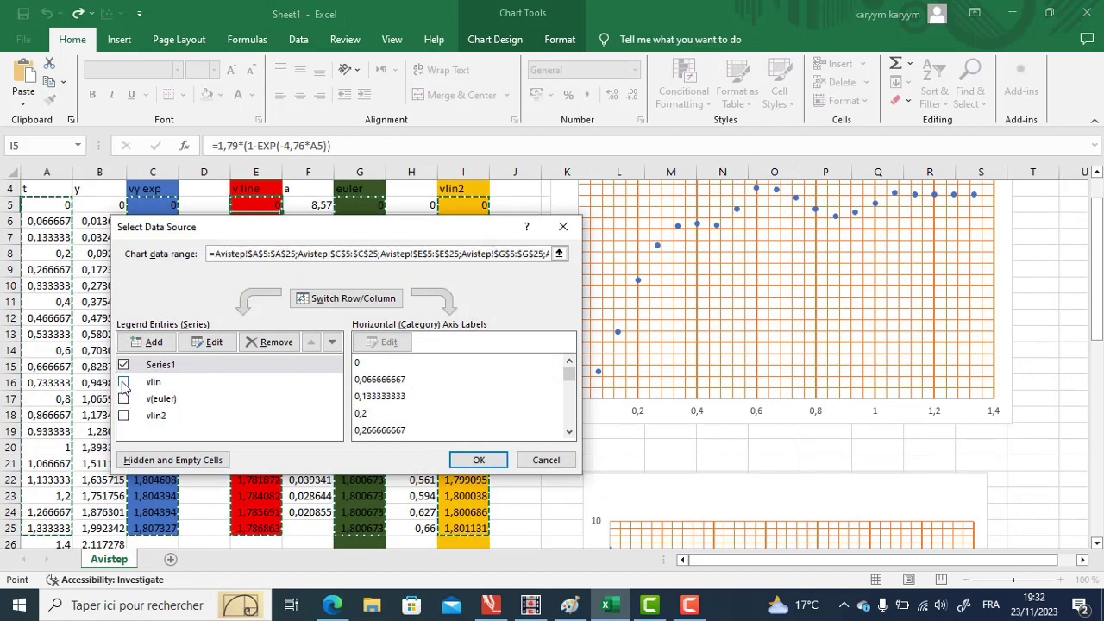
pyautogui.click(459, 460)
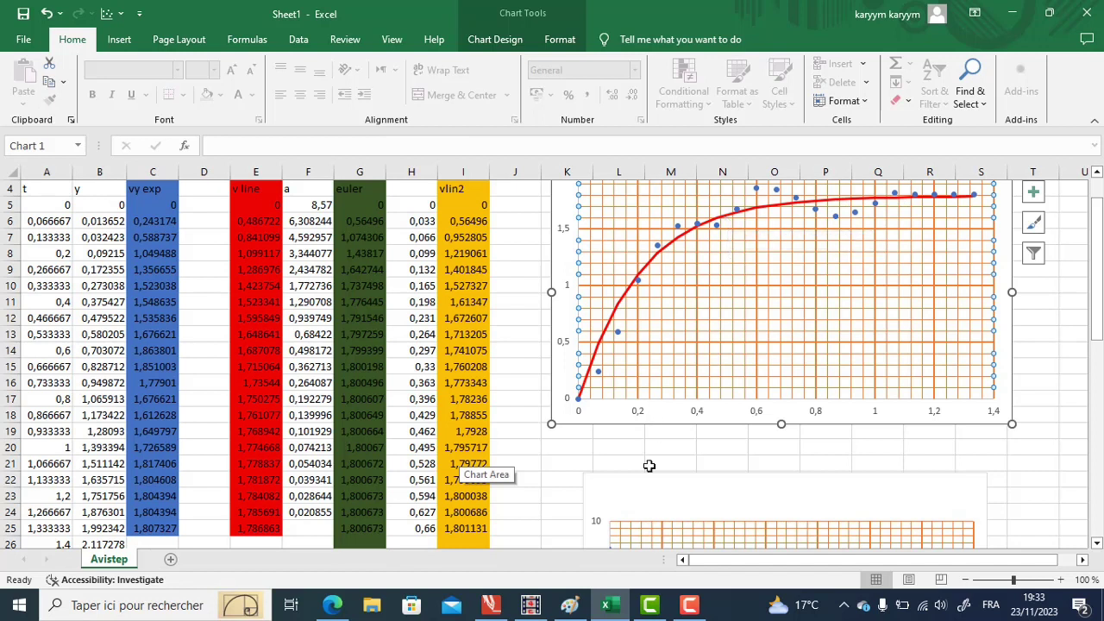
# Switch to PDF Annotator and read the low-speed Euler method, from the constants A and B to the worked v1 example
pyautogui.click(488, 606)
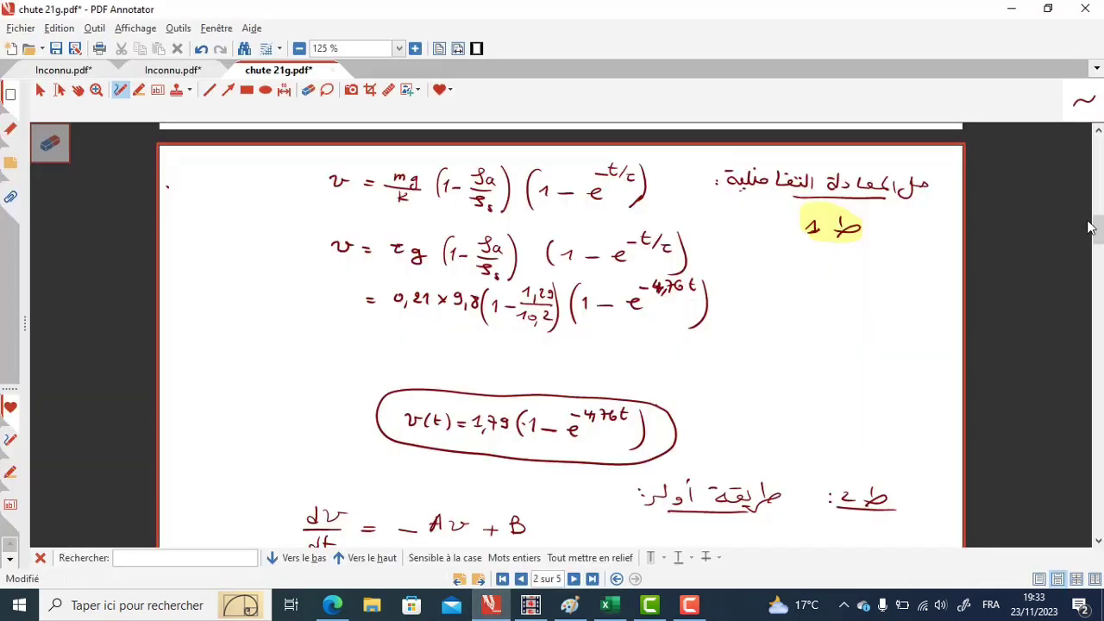
pyautogui.moveTo(1097, 227); pyautogui.dragTo(1095, 251)
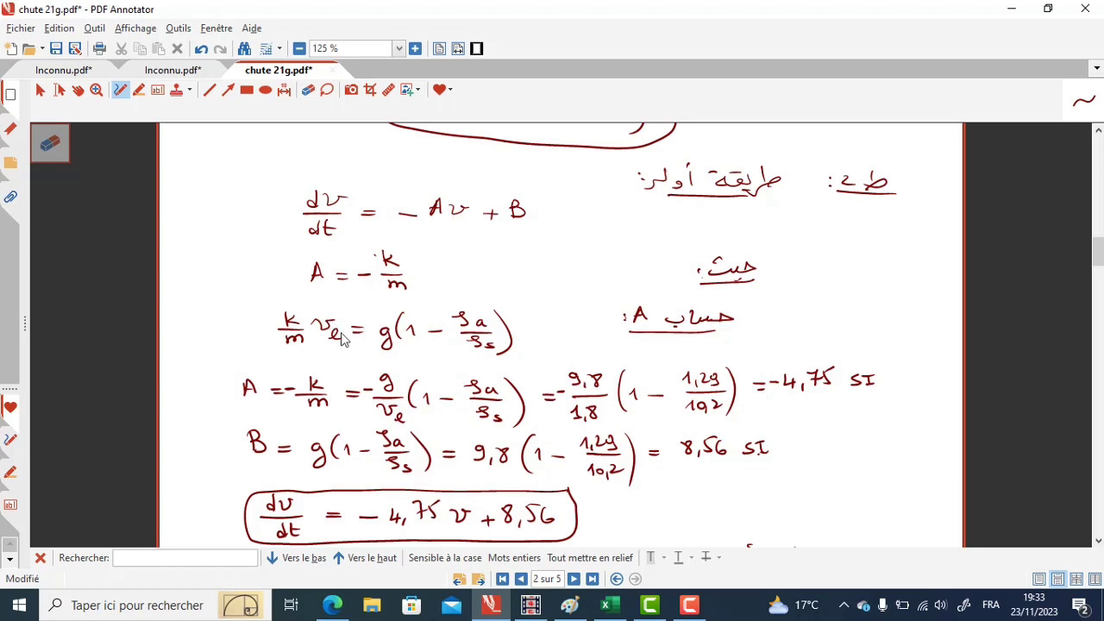
pyautogui.click(1100, 259)
pyautogui.moveTo(1099, 259); pyautogui.dragTo(1099, 261)
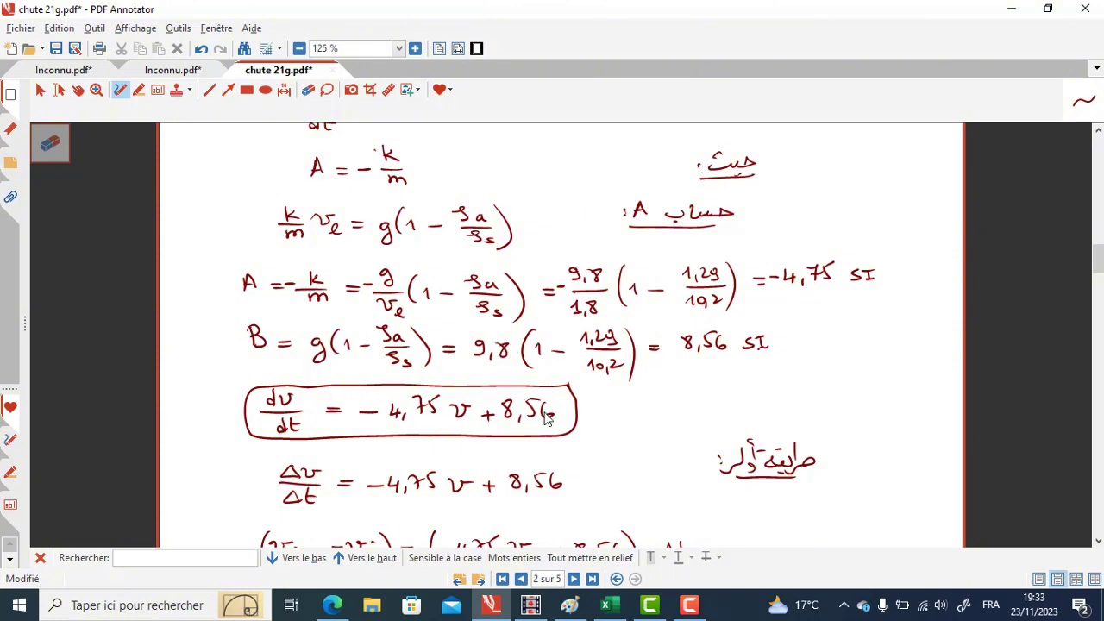
pyautogui.moveTo(1097, 262); pyautogui.dragTo(1097, 268)
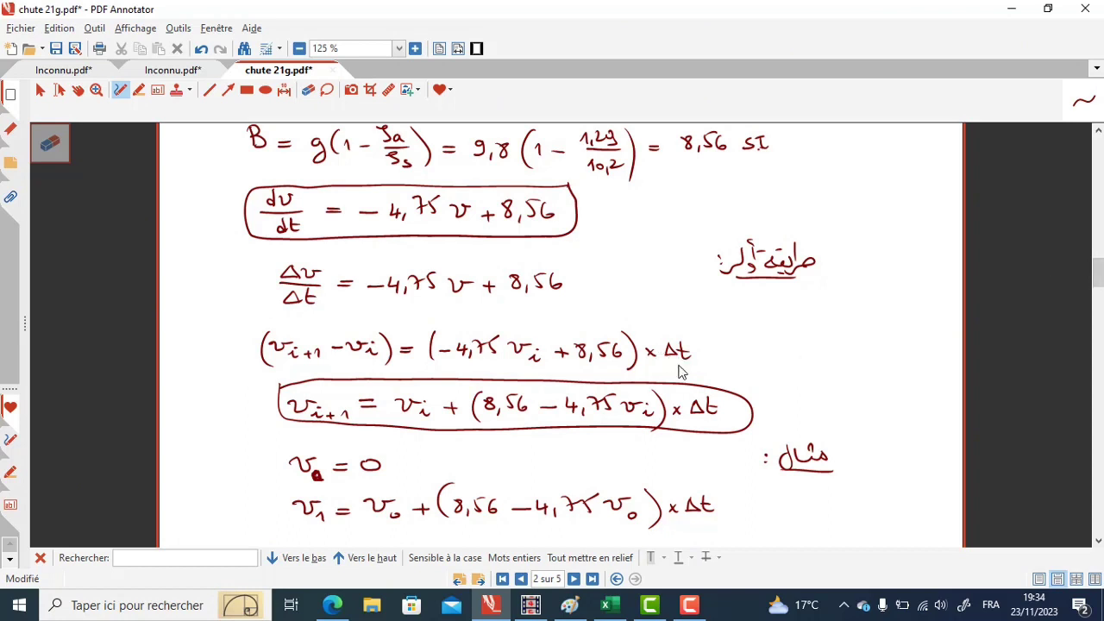
pyautogui.moveTo(1098, 263); pyautogui.dragTo(1097, 287)
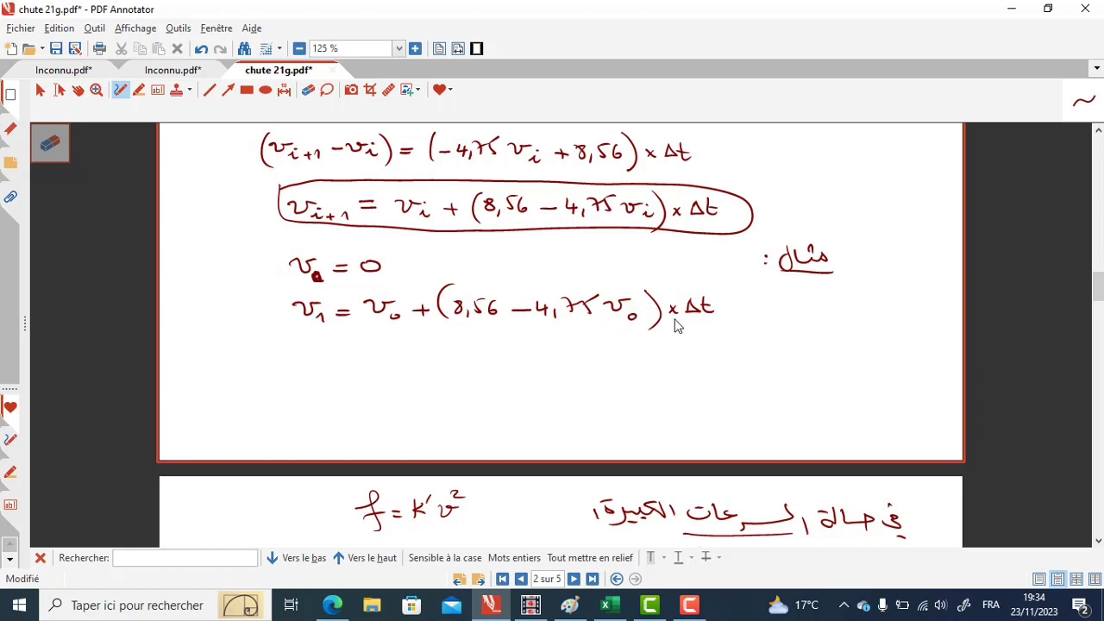
# Switch to Excel and examine the starting value in I5 and the Euler formula in I6 of the vlin2 column
pyautogui.click(610, 609)
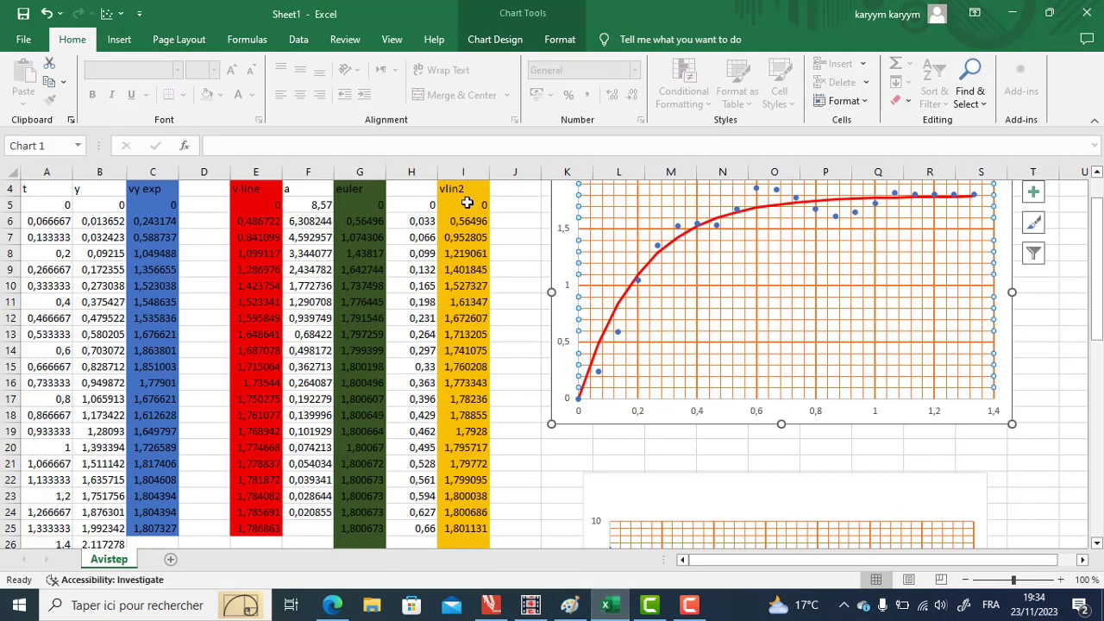
pyautogui.click(465, 207)
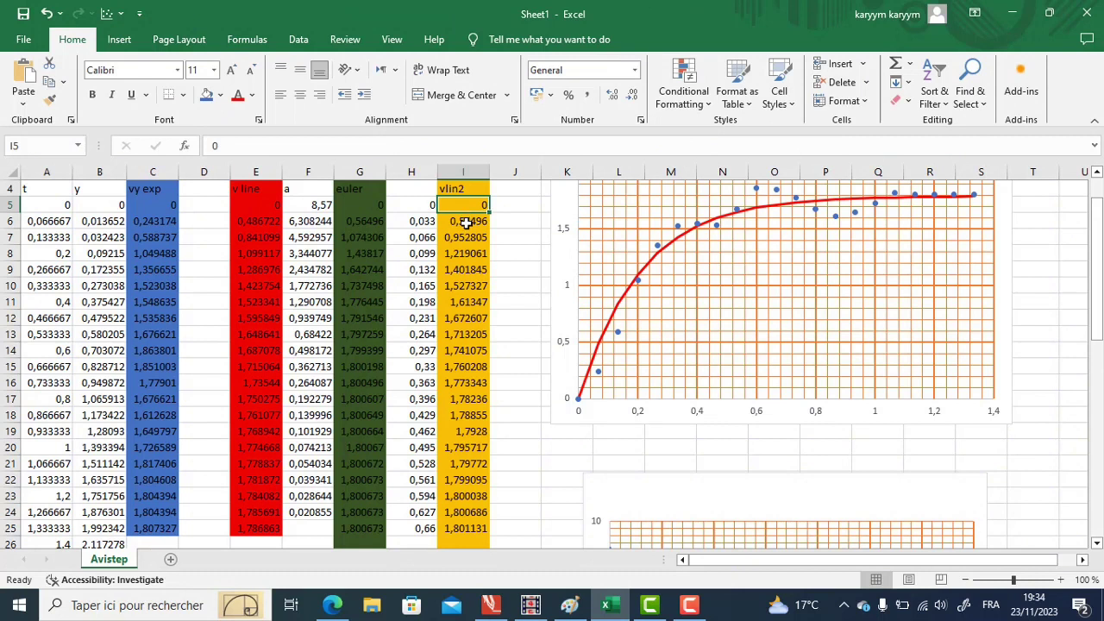
pyautogui.click(465, 222)
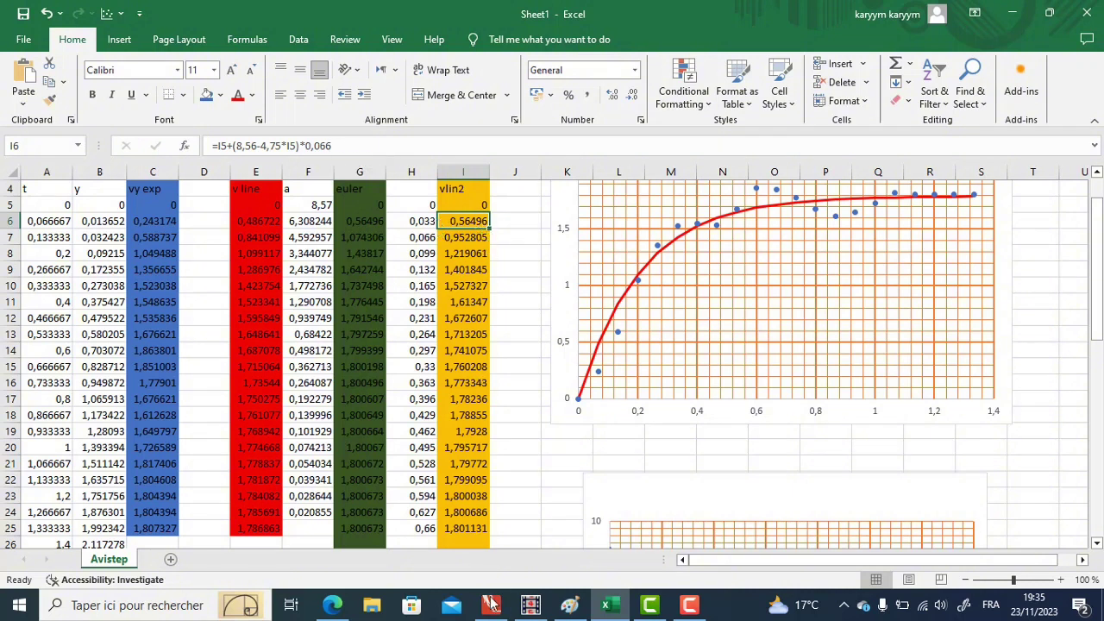
# Add the vlin2 series to the curves displayed on the velocity chart through its data source settings
pyautogui.rightClick(700, 338)
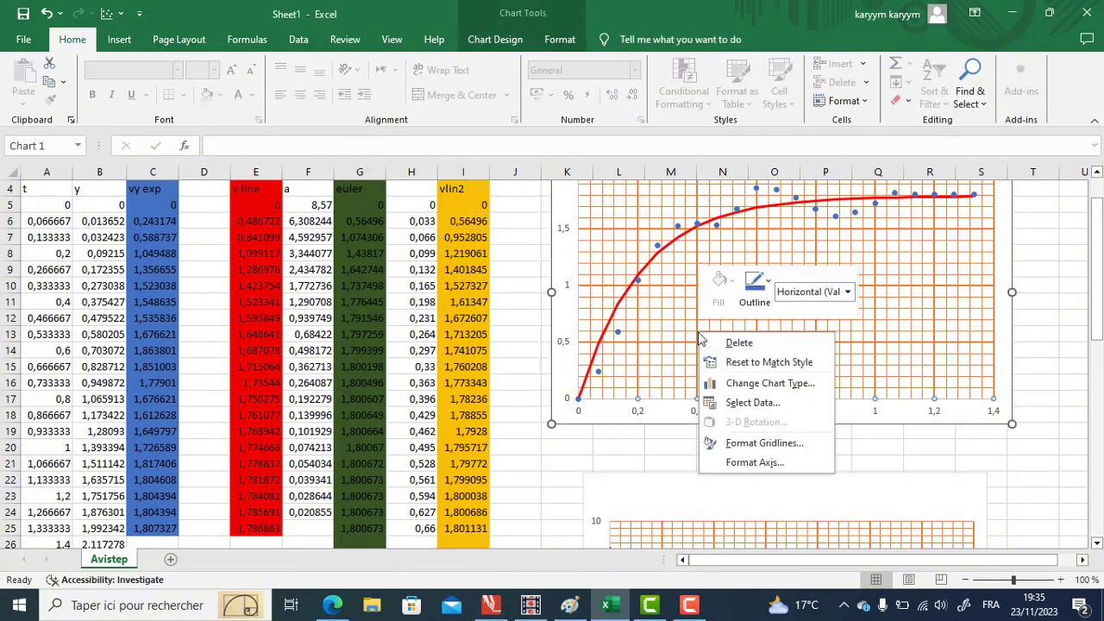
pyautogui.click(748, 403)
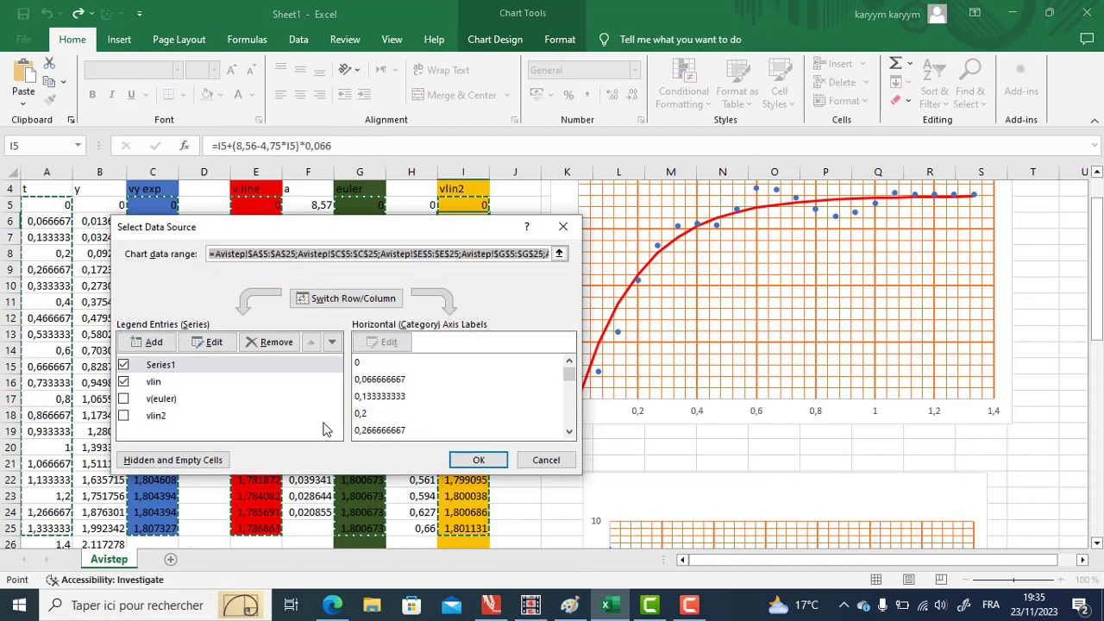
pyautogui.click(124, 415)
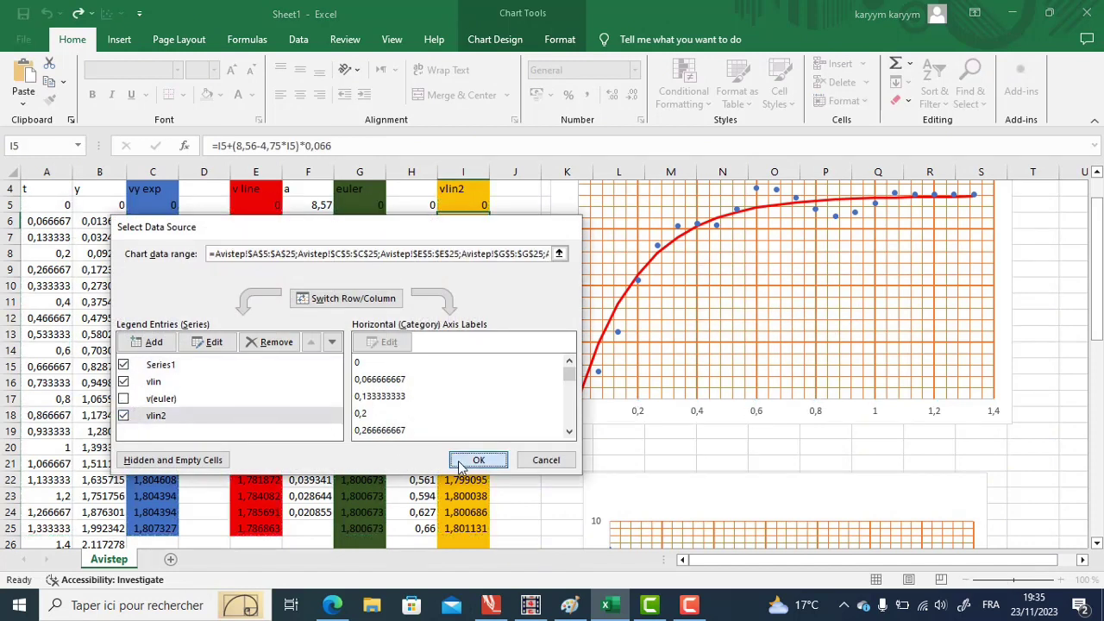
pyautogui.click(478, 460)
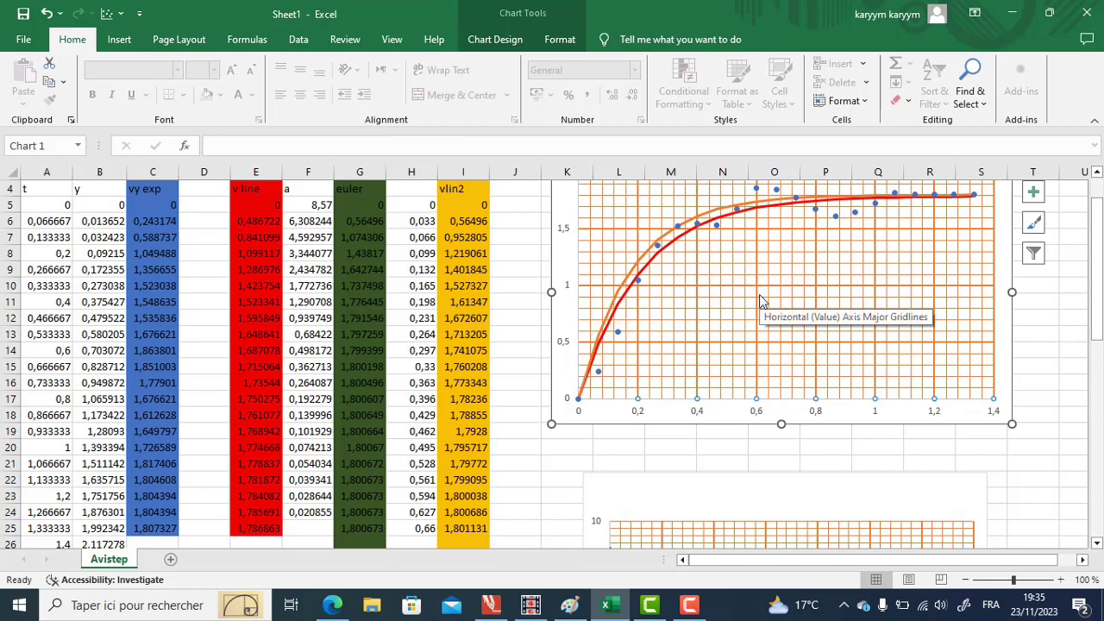
# Switch to PDF Annotator and read the high-speed drag case, from f = k'v² through constants A and B to the Euler formula and v1 example
pyautogui.click(500, 606)
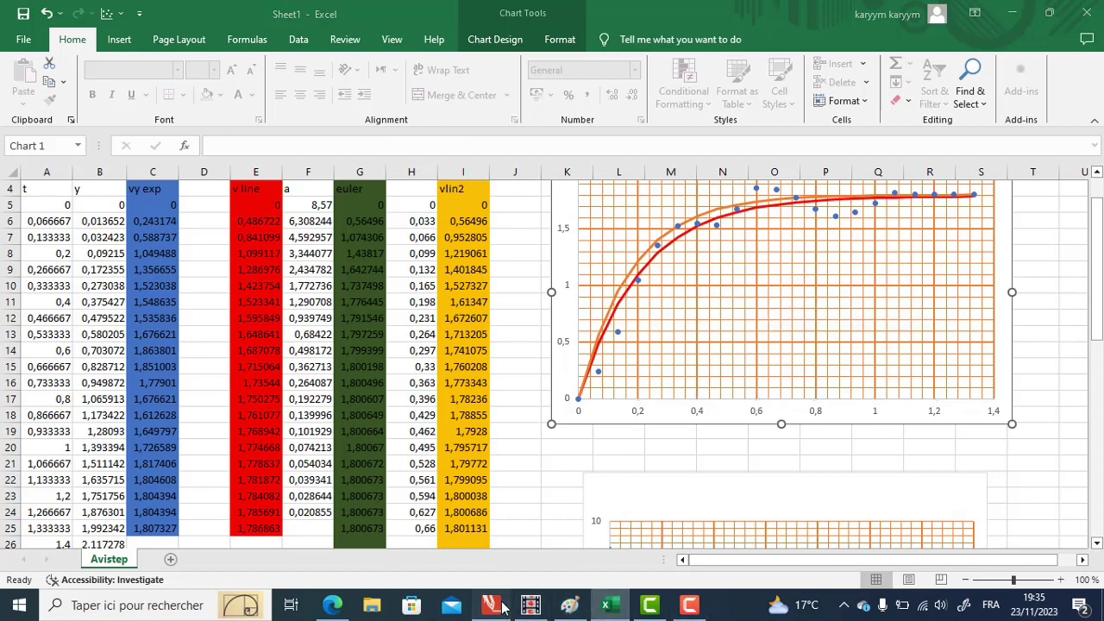
pyautogui.moveTo(1097, 285); pyautogui.dragTo(1098, 310)
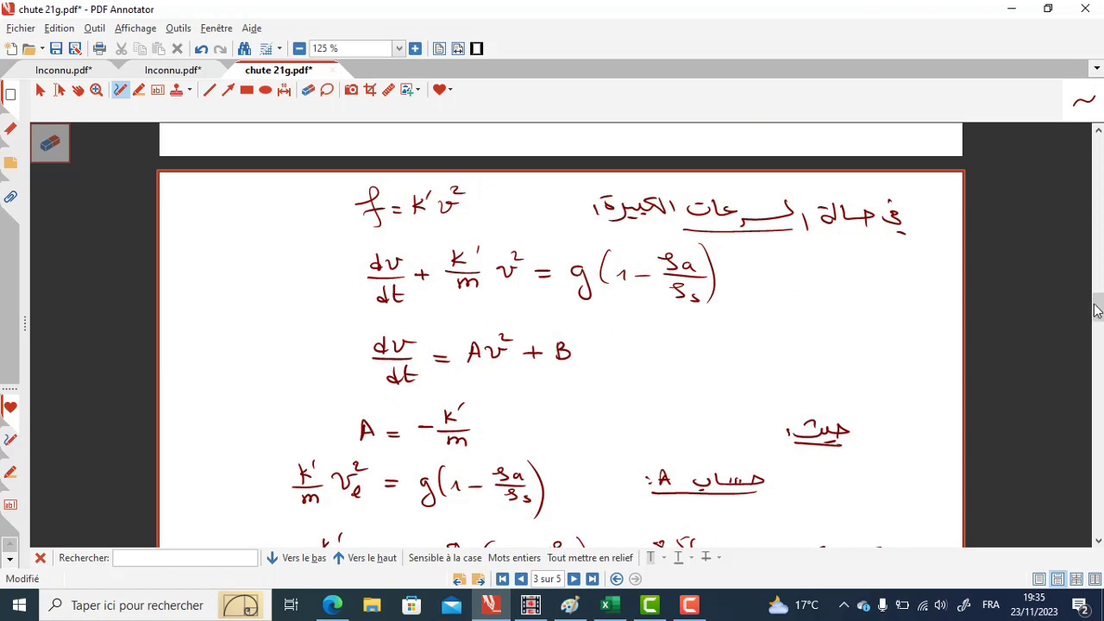
pyautogui.moveTo(1098, 313); pyautogui.dragTo(1099, 326)
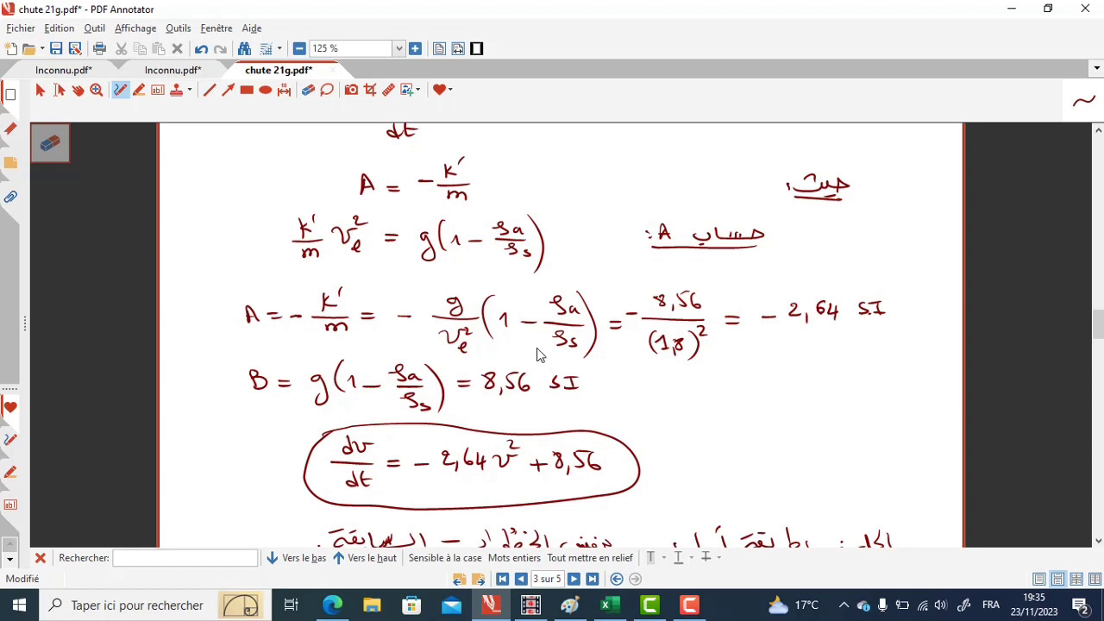
pyautogui.moveTo(1098, 328); pyautogui.dragTo(1098, 349)
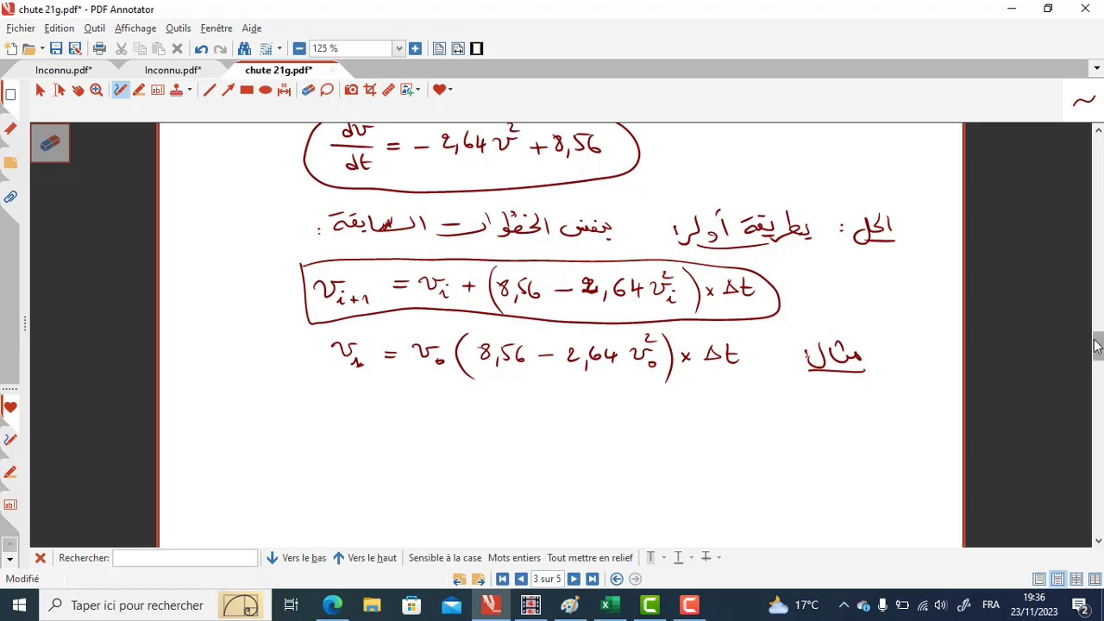
pyautogui.moveTo(1098, 348); pyautogui.dragTo(1098, 324)
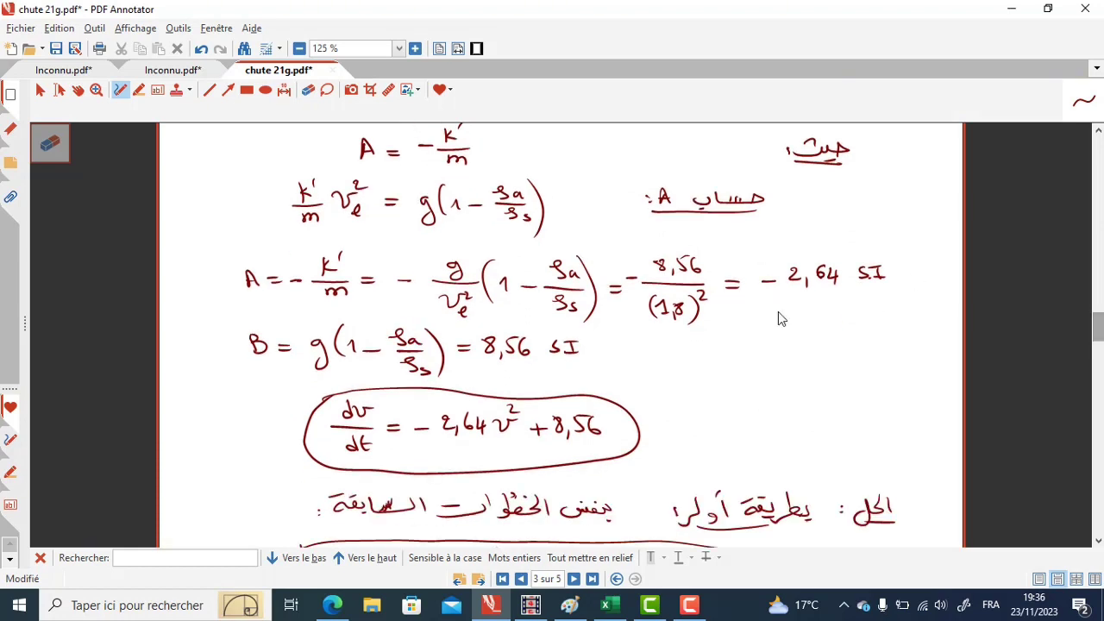
# Switch to Excel and examine the starting value in G5 and the Euler formula in G6 of the euler column
pyautogui.click(611, 607)
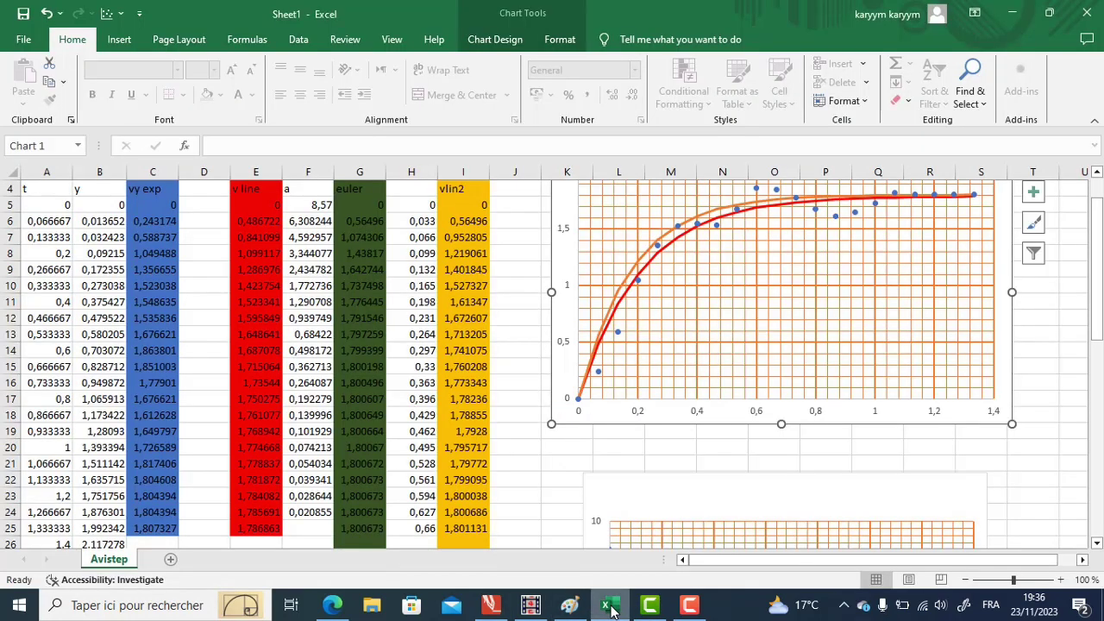
pyautogui.click(366, 210)
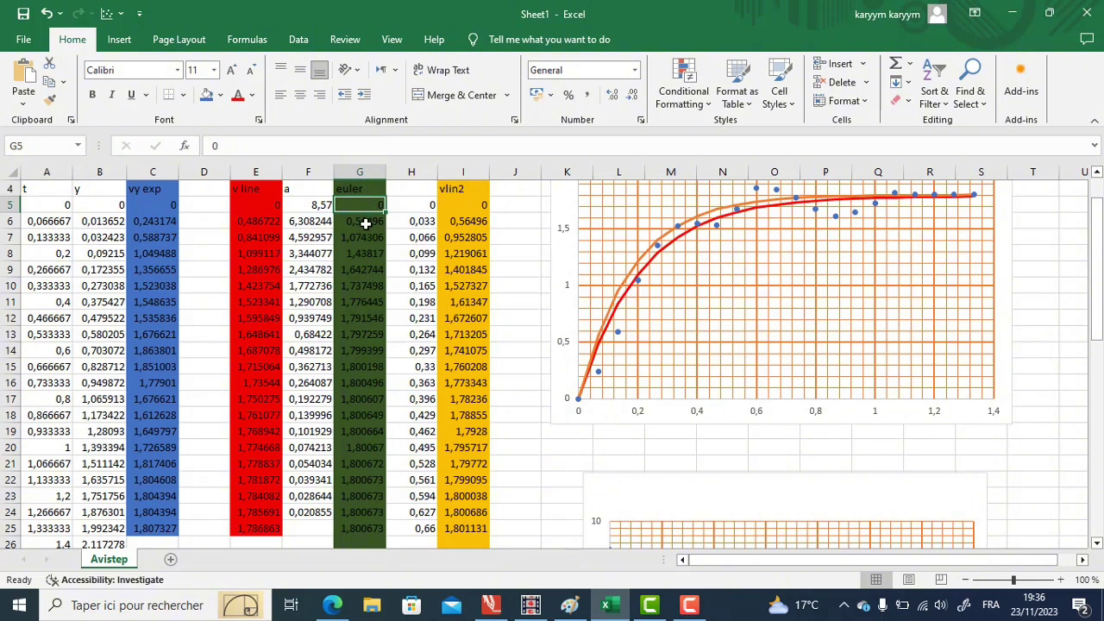
pyautogui.click(365, 223)
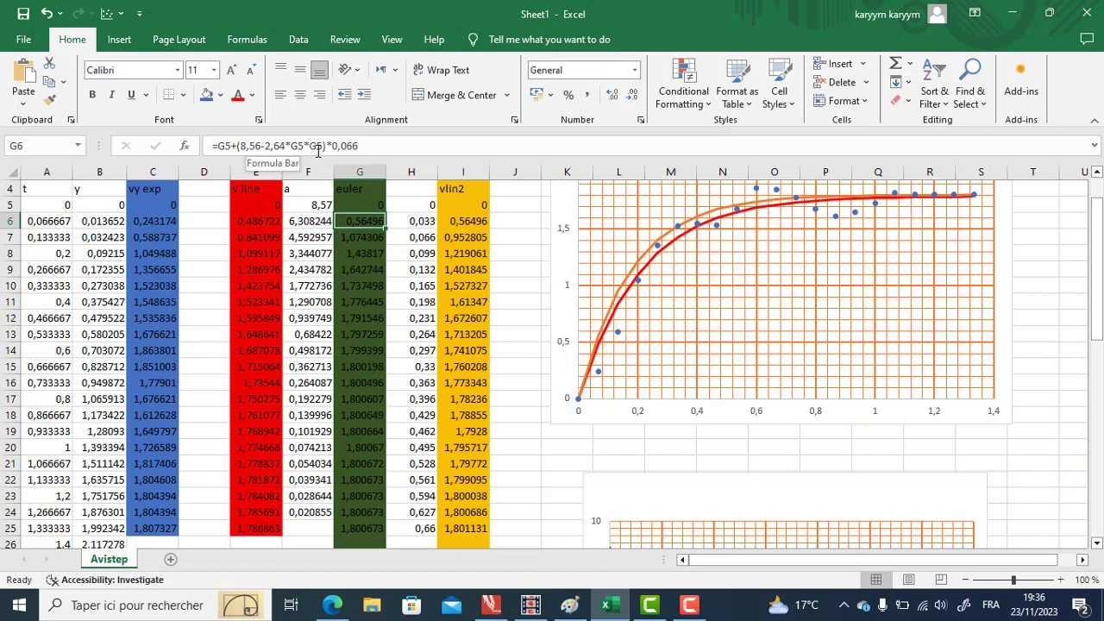
pyautogui.click(360, 206)
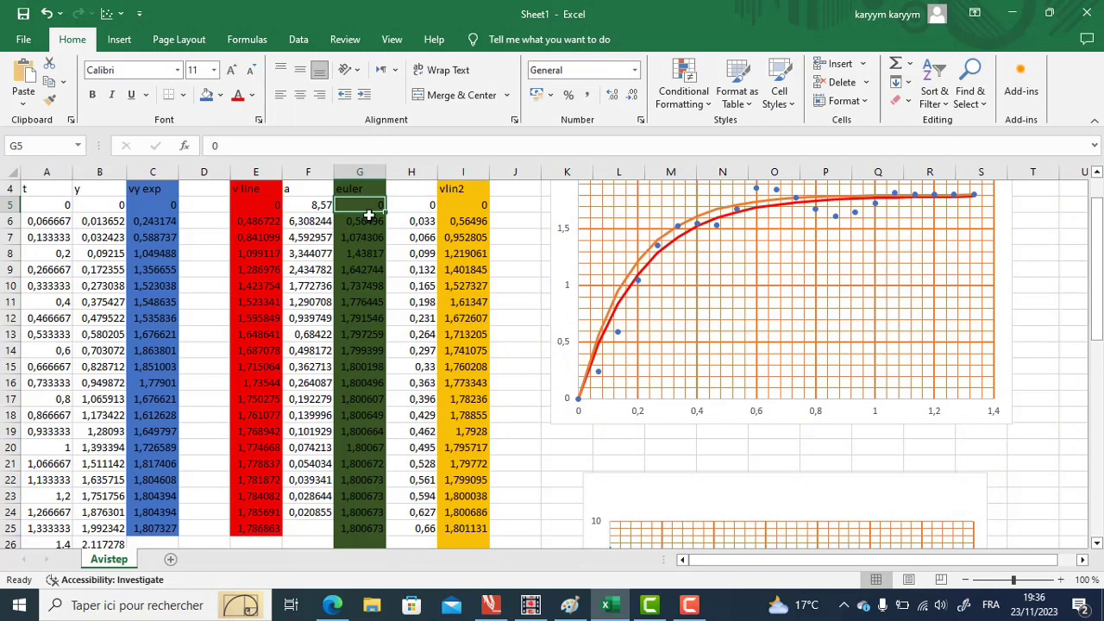
# Add the v(euler) series to the curves displayed on the velocity chart through its data source settings
pyautogui.rightClick(727, 349)
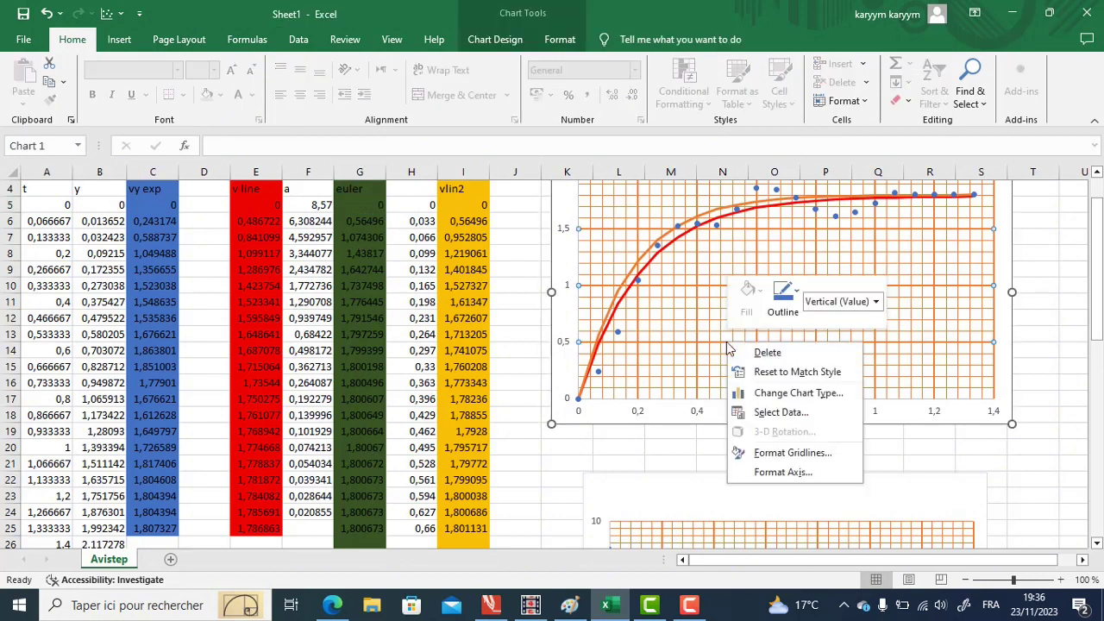
pyautogui.click(755, 414)
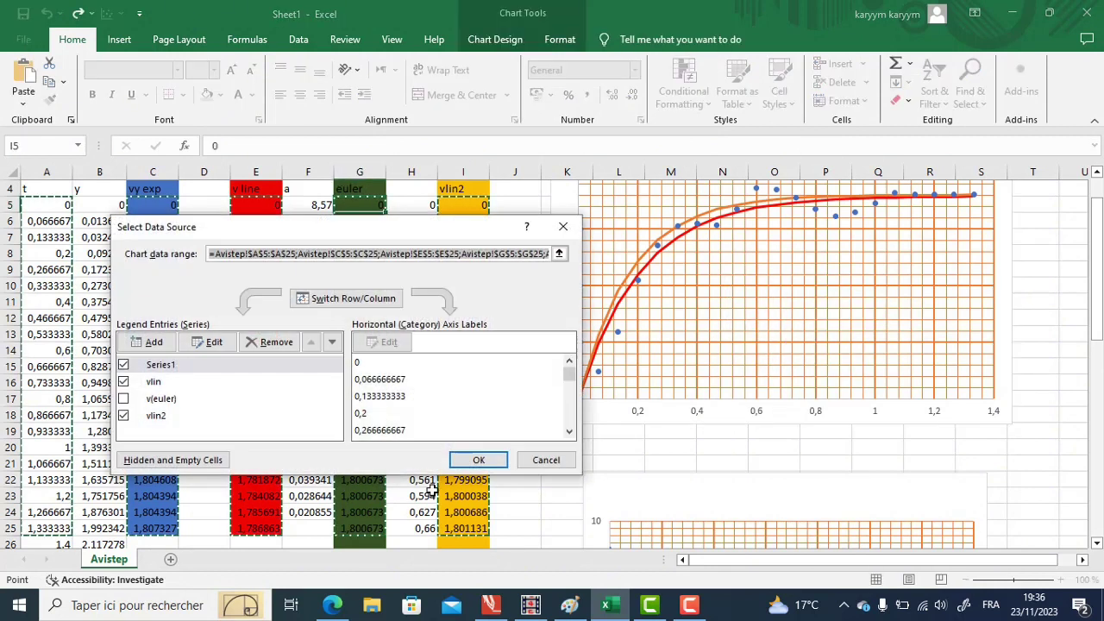
pyautogui.click(124, 398)
pyautogui.click(123, 399)
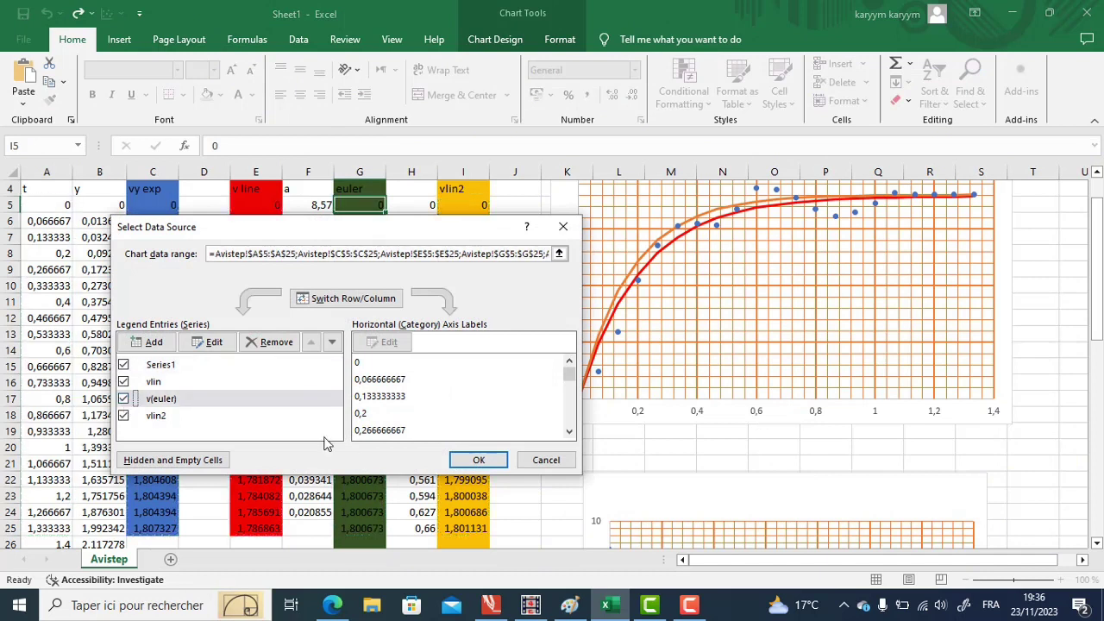
pyautogui.click(476, 460)
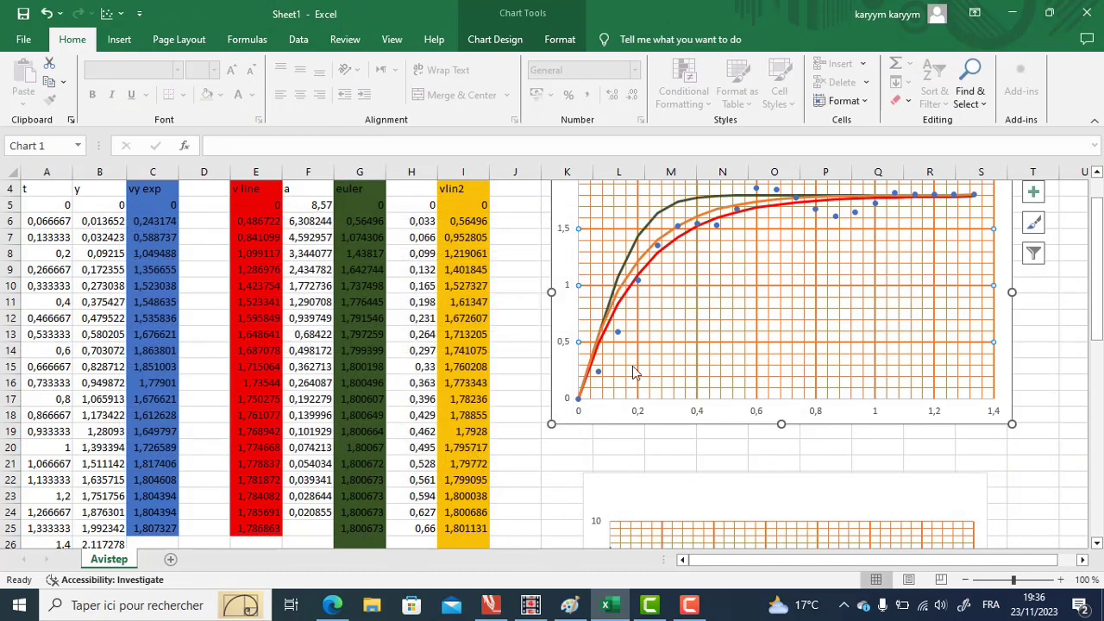
pyautogui.moveTo(1097, 321); pyautogui.dragTo(1099, 298)
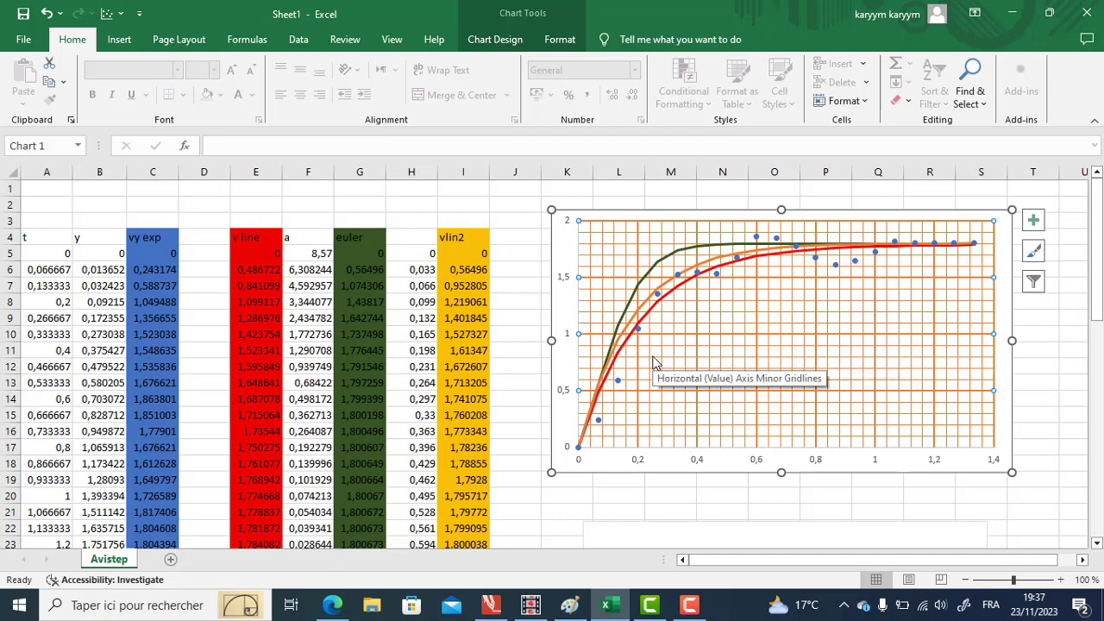
# Hide the v(euler) and vlin2 series on the velocity chart, keeping only Series1 and vlin displayed
pyautogui.rightClick(679, 316)
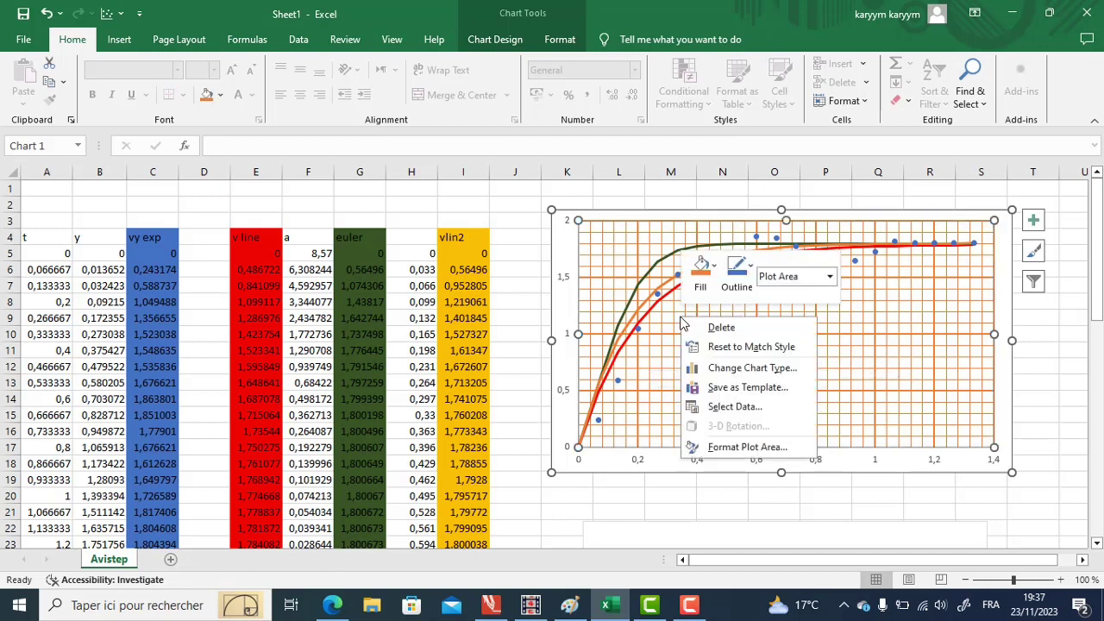
pyautogui.click(727, 408)
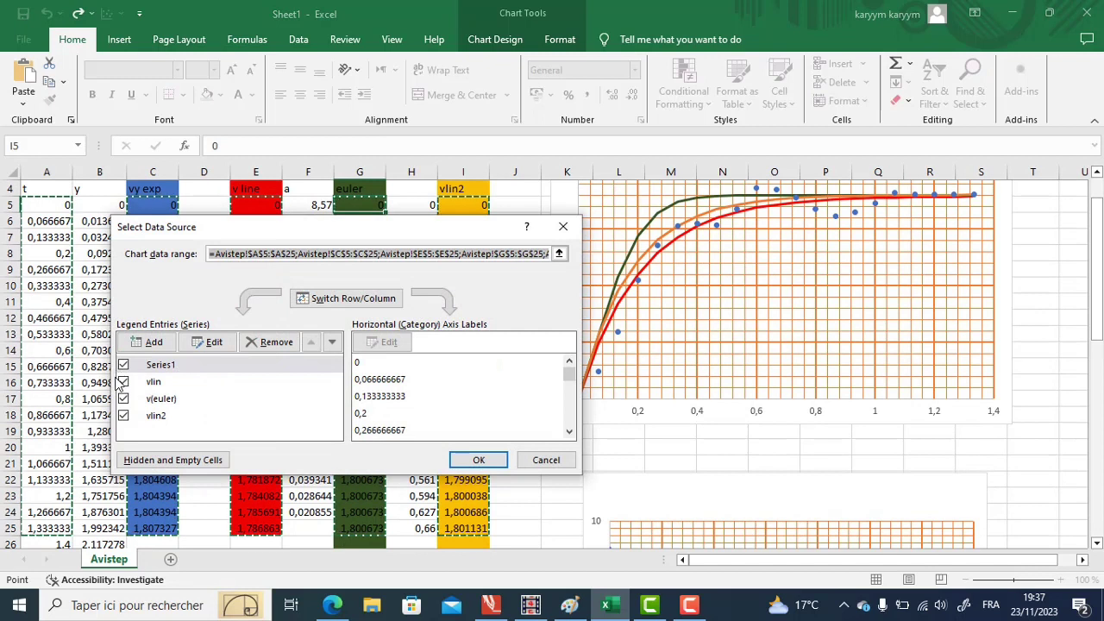
pyautogui.click(123, 398)
pyautogui.click(123, 415)
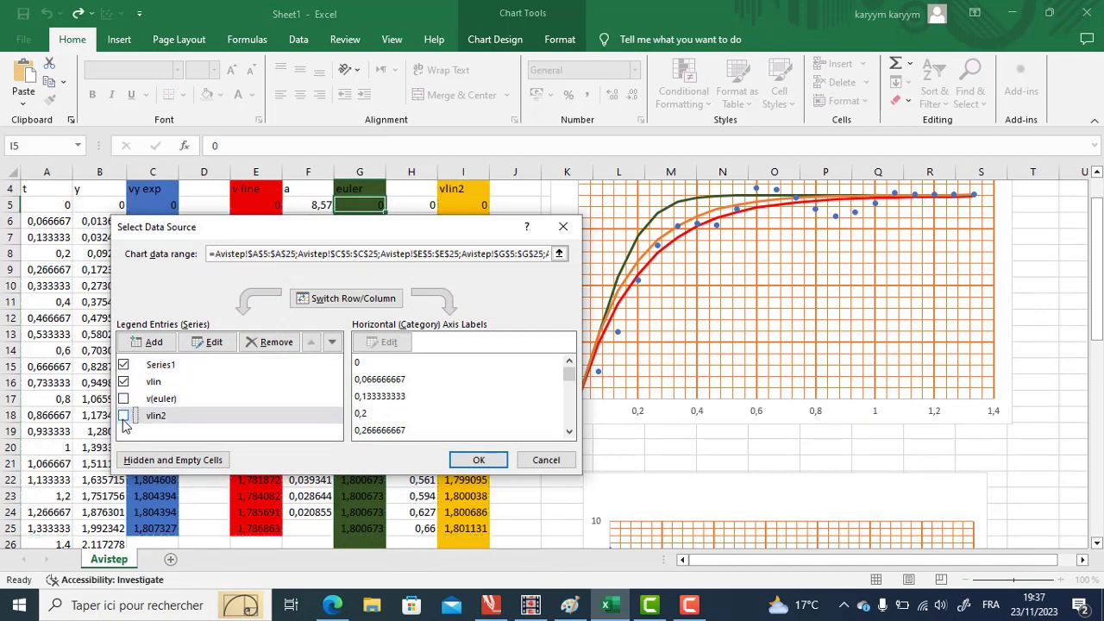
pyautogui.click(482, 459)
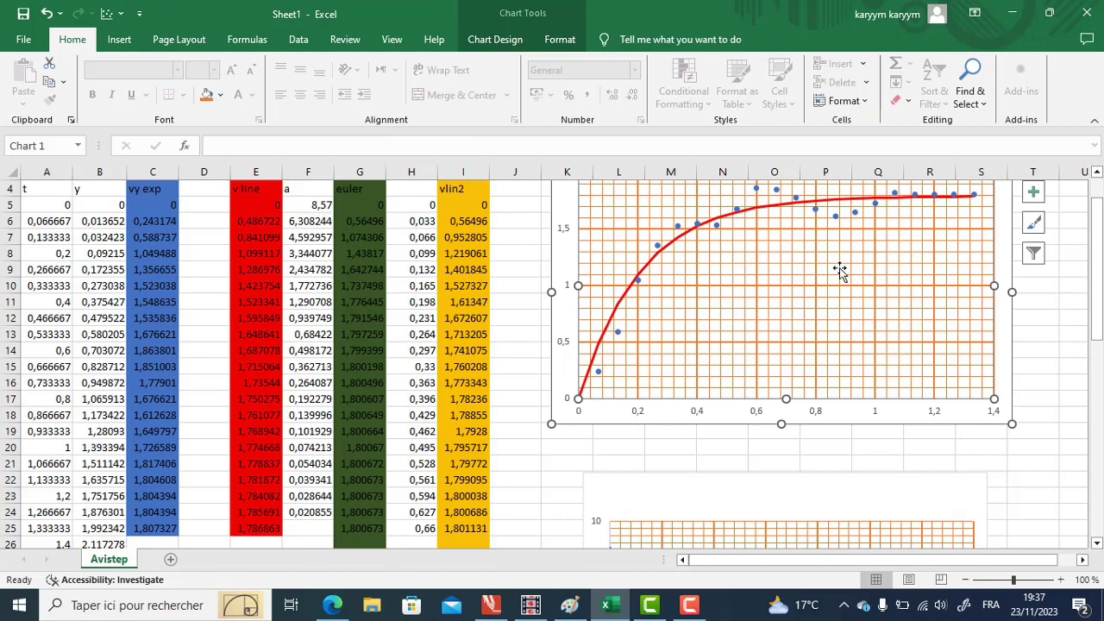
# Examine the acceleration formula in F6 and the acceleration curve on the second chart
pyautogui.doubleClick(313, 221)
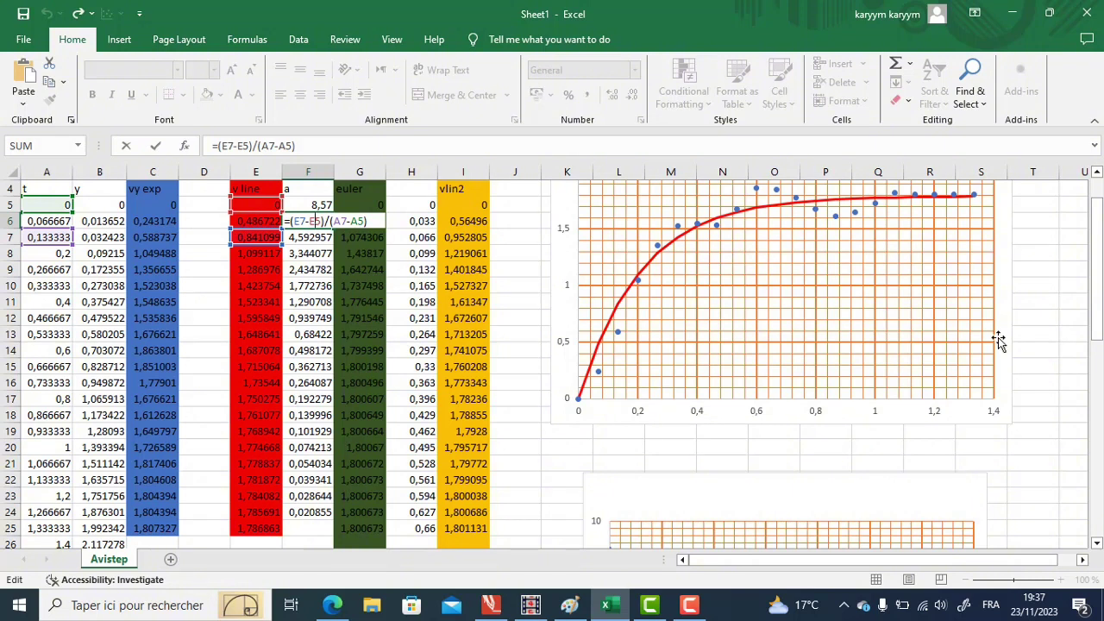
pyautogui.moveTo(1098, 328); pyautogui.dragTo(1087, 440)
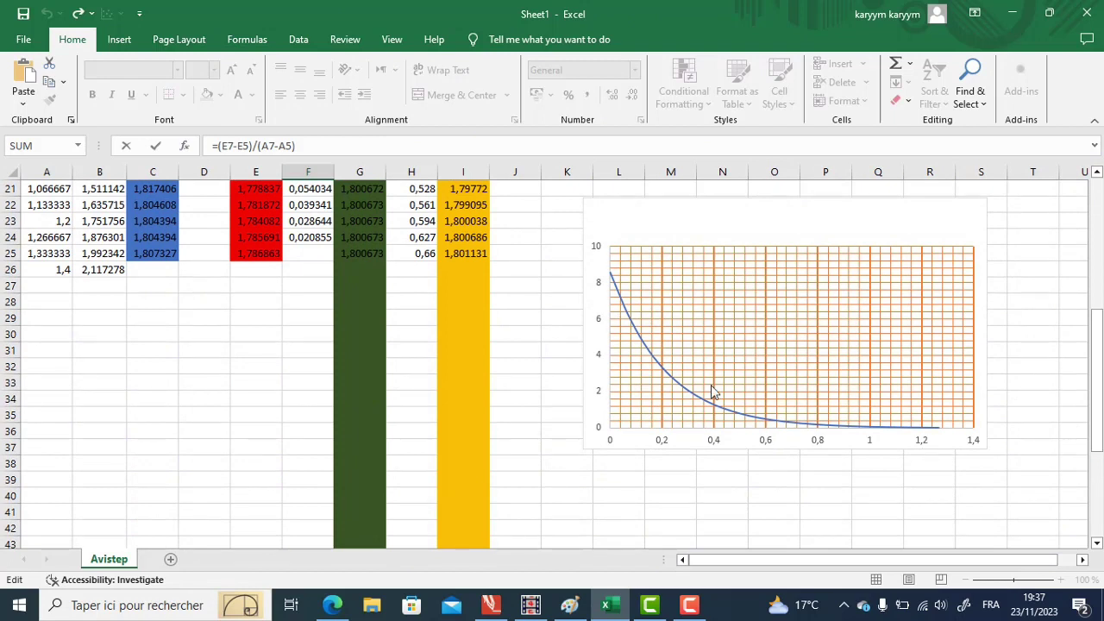
pyautogui.moveTo(1100, 341); pyautogui.dragTo(1096, 210)
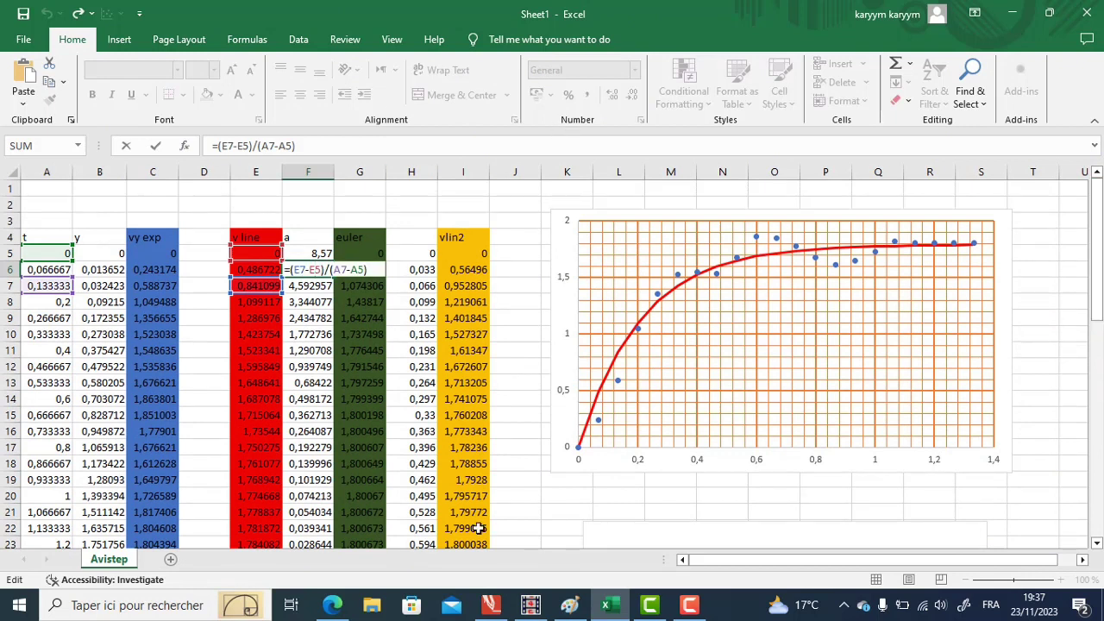
# Switch to the Avistep video-tracking program, view the datasheet's velocity and acceleration columns, and return to Excel
pyautogui.click(530, 604)
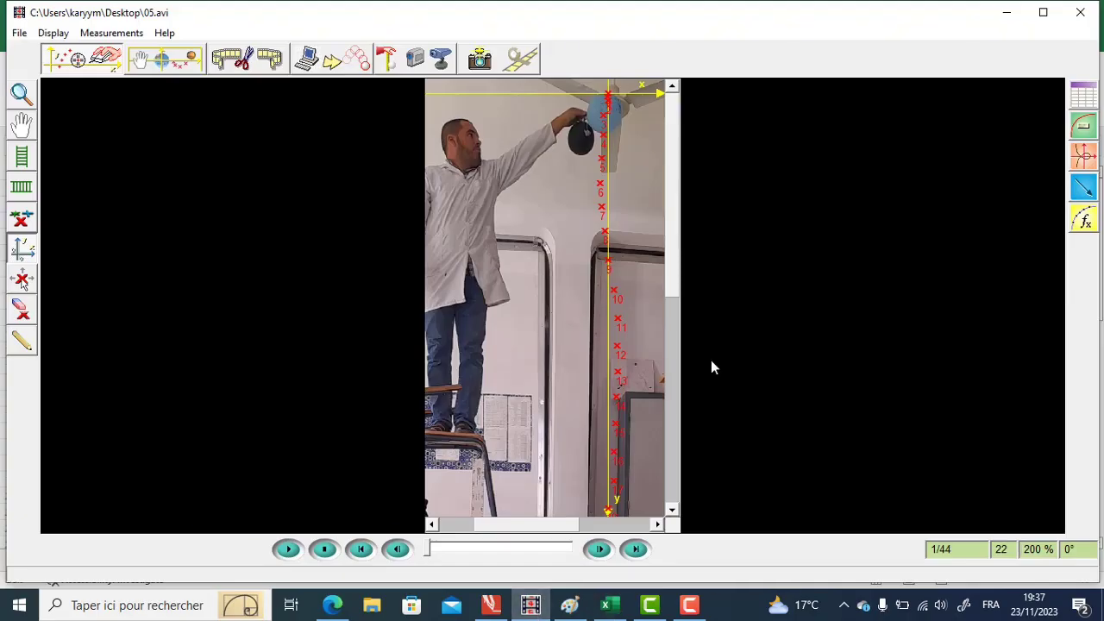
pyautogui.click(1086, 96)
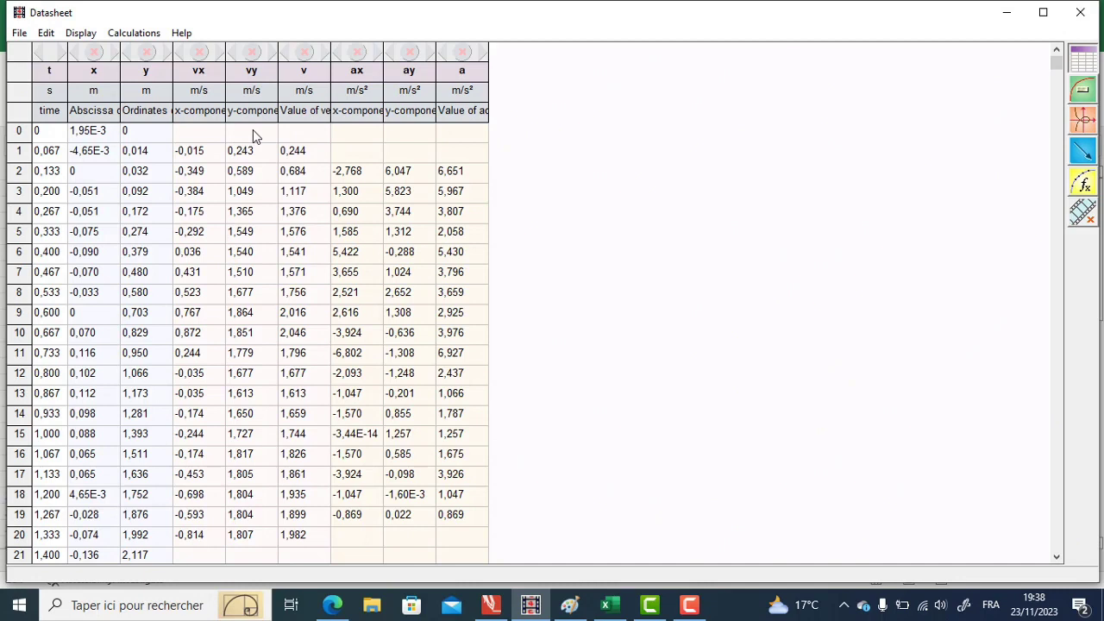
pyautogui.click(1005, 12)
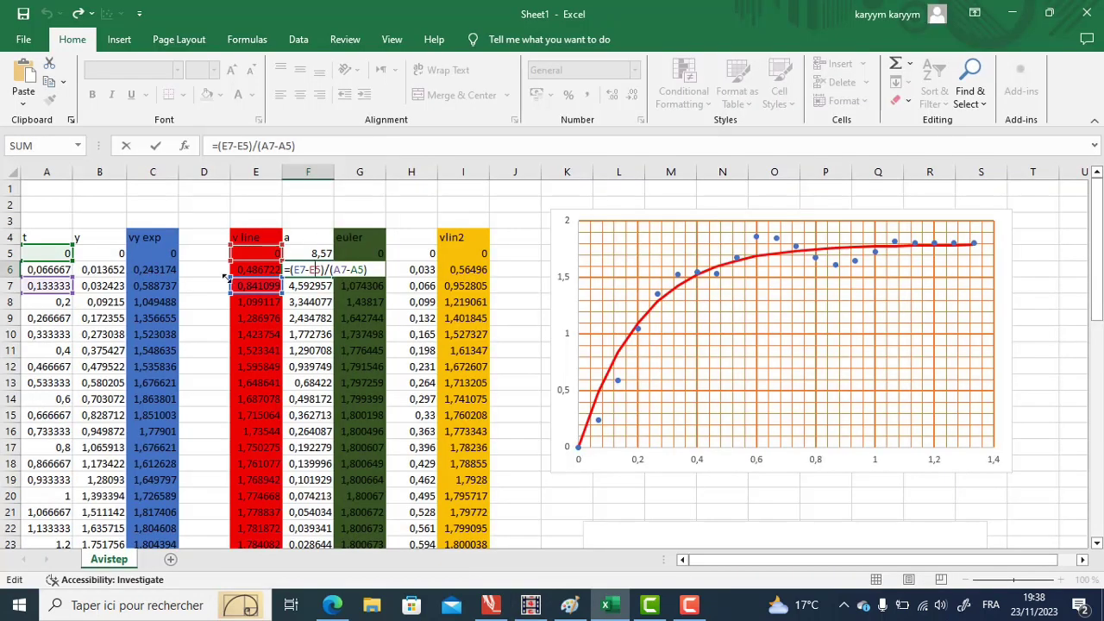